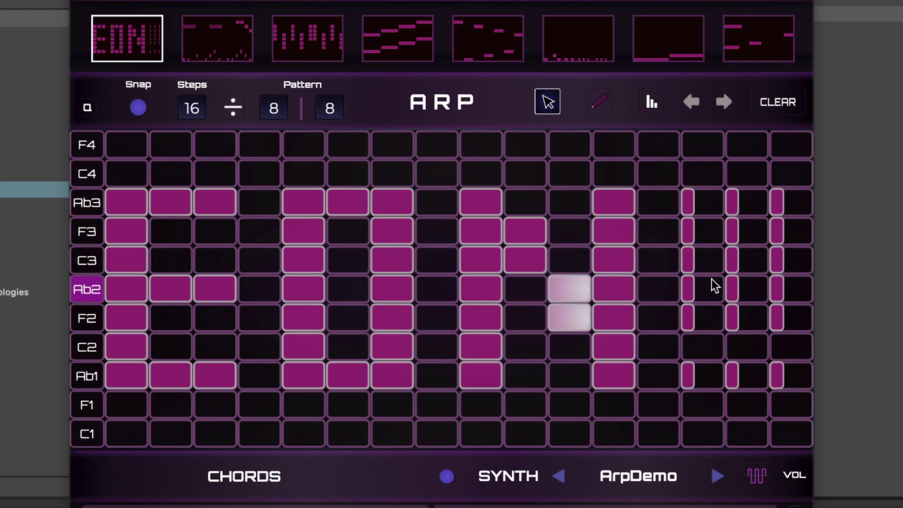
# Audition the third, fourth and fifth arp patterns of the WELCOME preset in turn.
pyautogui.click(317, 33)
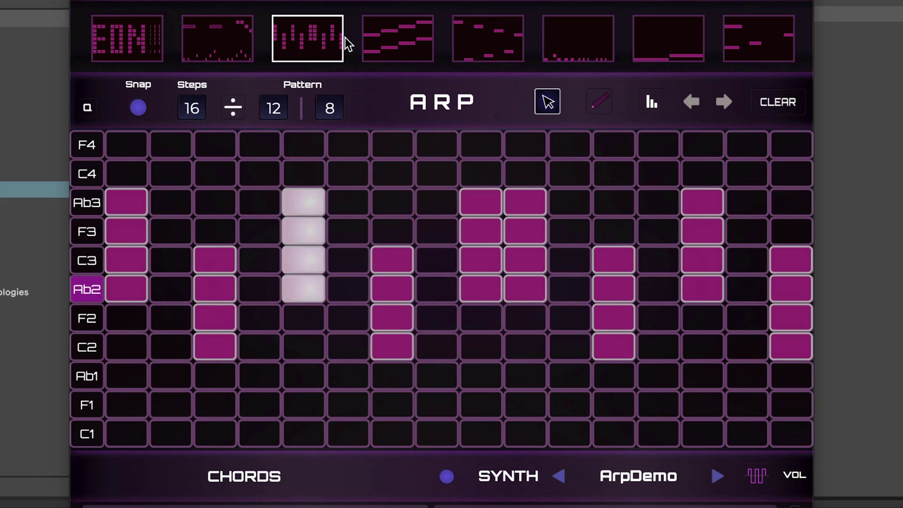
pyautogui.click(386, 36)
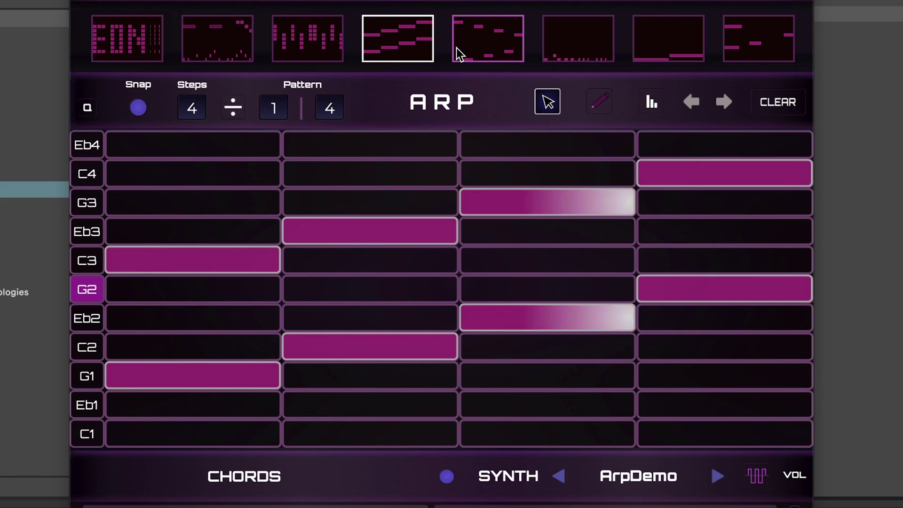
pyautogui.click(470, 43)
# Load the Rubicube artist preset and audition its second and third arp patterns.
pyautogui.click(425, 26)
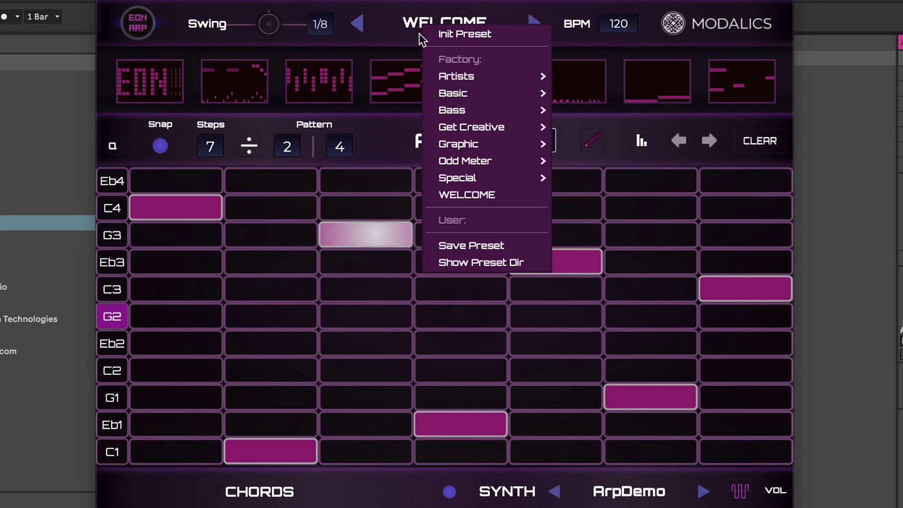
pyautogui.moveTo(464, 85)
pyautogui.moveTo(574, 92)
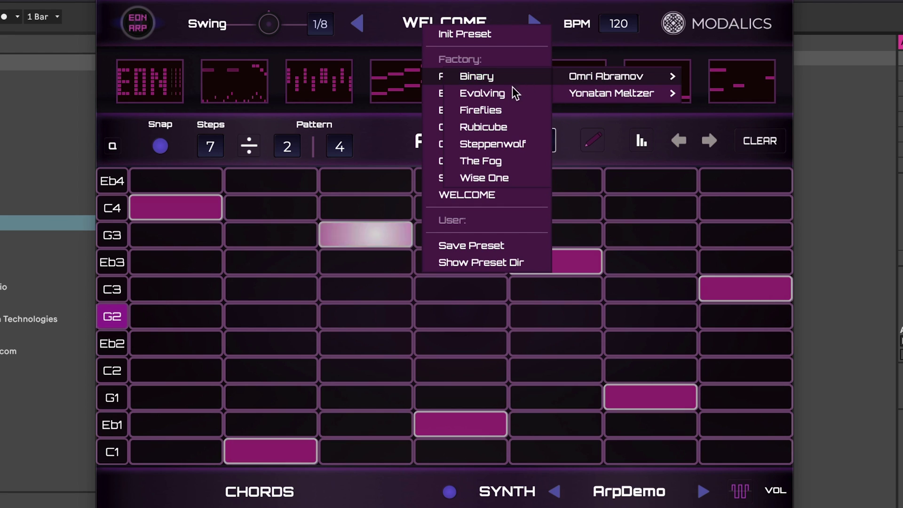
pyautogui.click(484, 127)
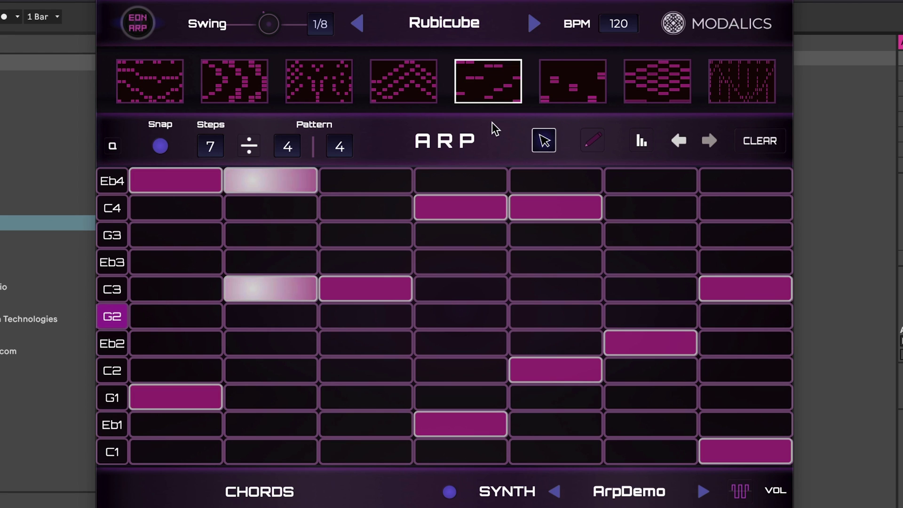
pyautogui.click(259, 95)
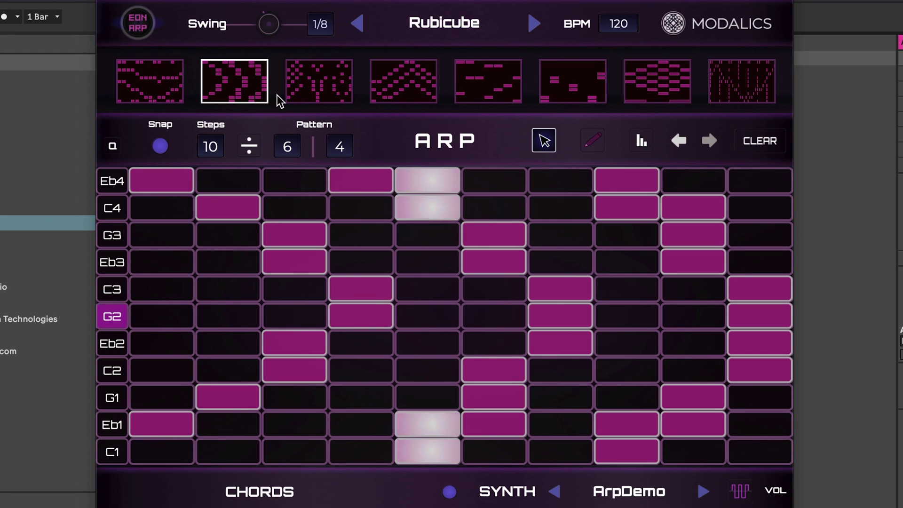
pyautogui.click(327, 87)
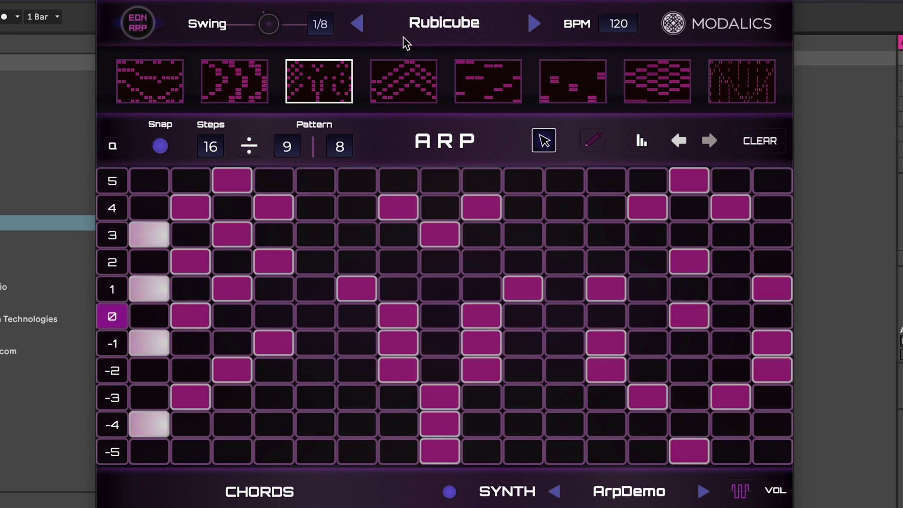
# Load the WELCOME factory preset again.
pyautogui.click(439, 27)
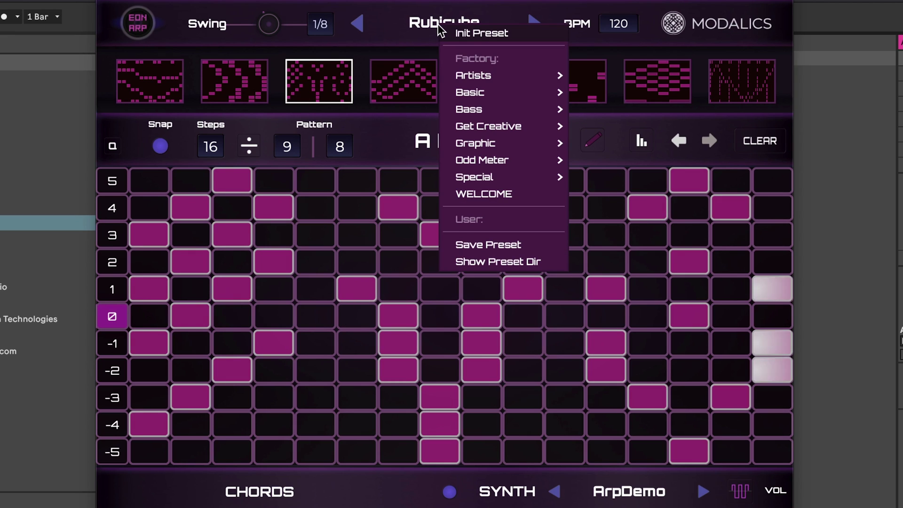
pyautogui.click(527, 194)
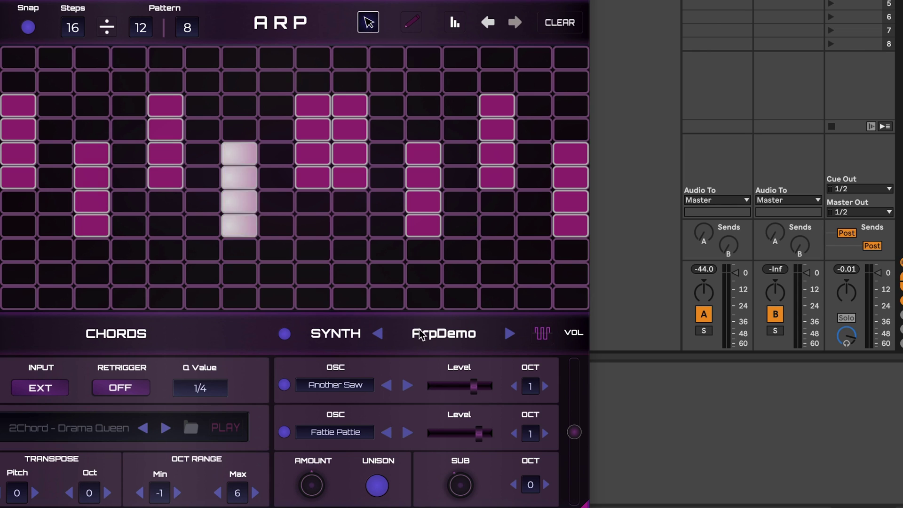
# Load the Organish synth preset from the Basics category, and switch to the preceding preset, LVL ARP.
pyautogui.click(454, 334)
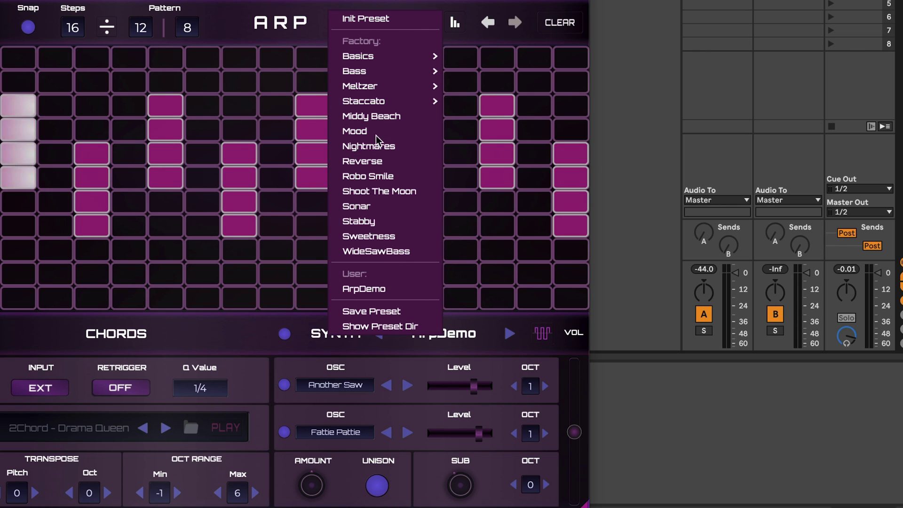
pyautogui.moveTo(407, 58)
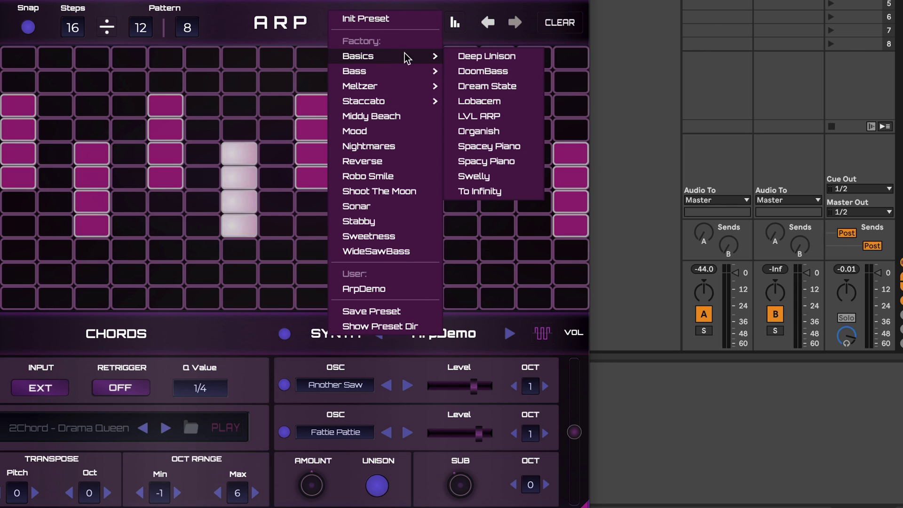
pyautogui.click(483, 130)
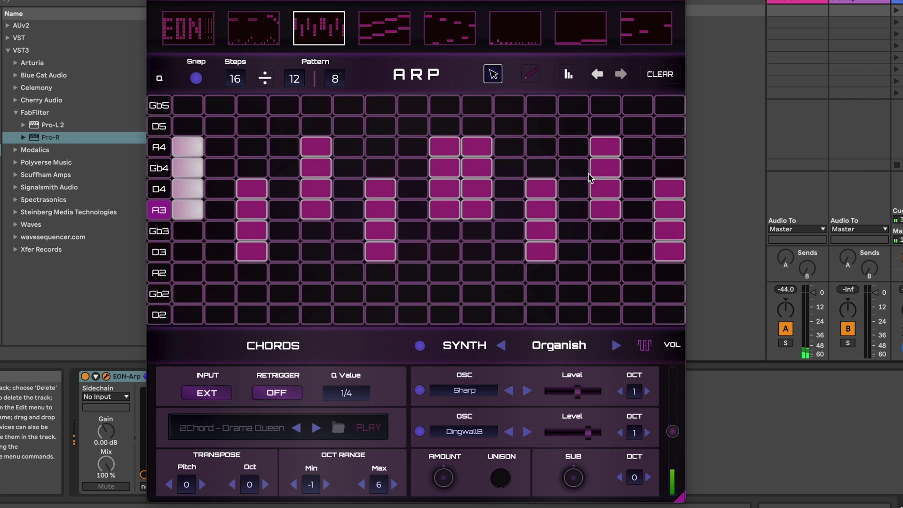
pyautogui.click(501, 346)
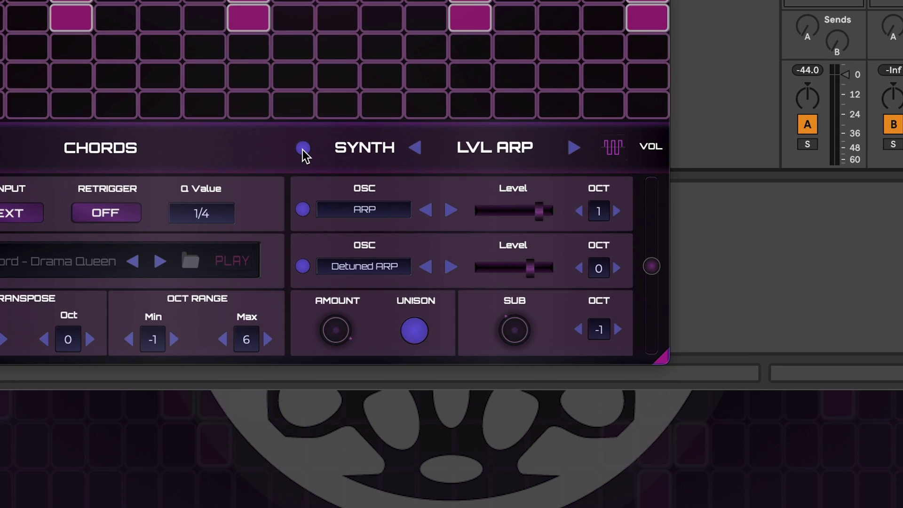
# Turn the internal synth off and back on.
pyautogui.click(420, 347)
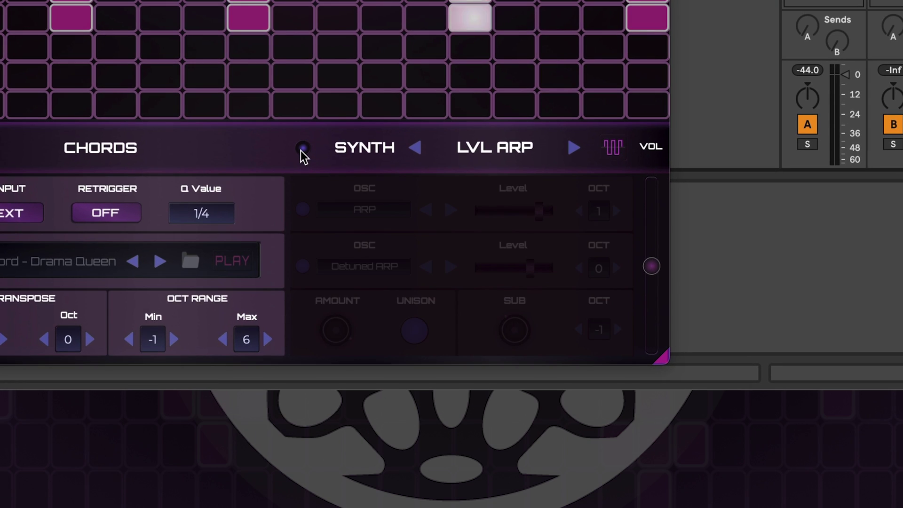
pyautogui.click(303, 148)
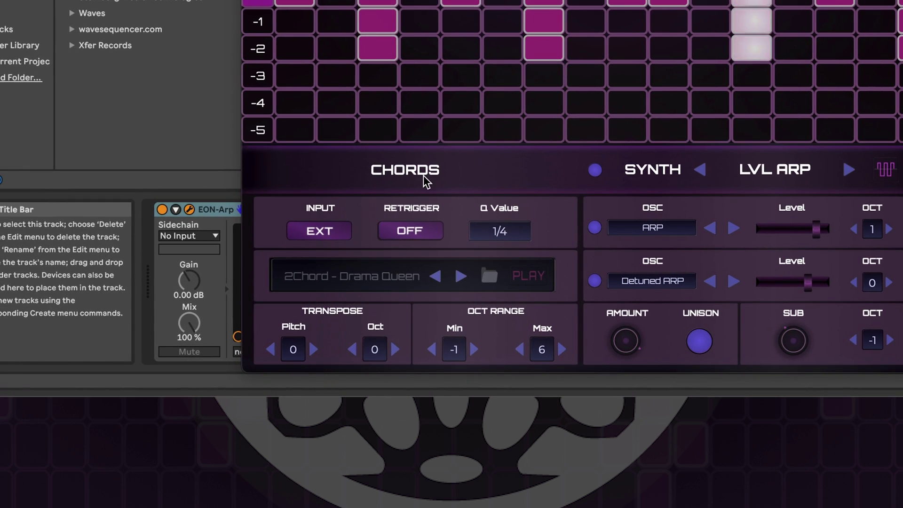
# Switch the chords input to FILE and raise the octave transposition by one.
pyautogui.click(329, 232)
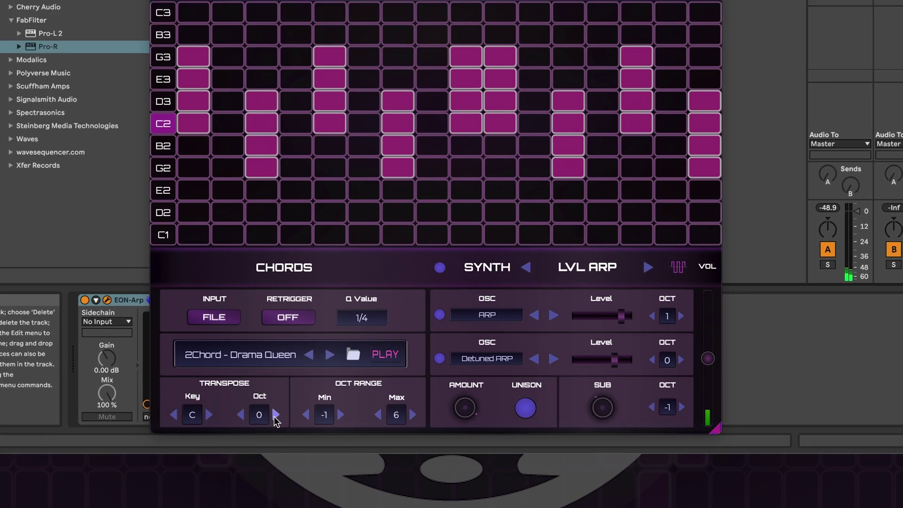
pyautogui.click(275, 414)
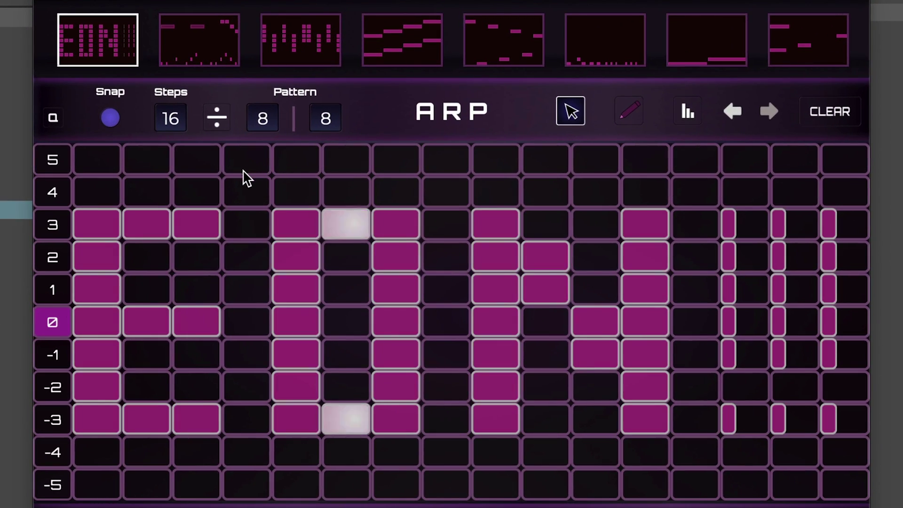
# Clear the first arp pattern and set its number of steps to 4.
pyautogui.click(830, 111)
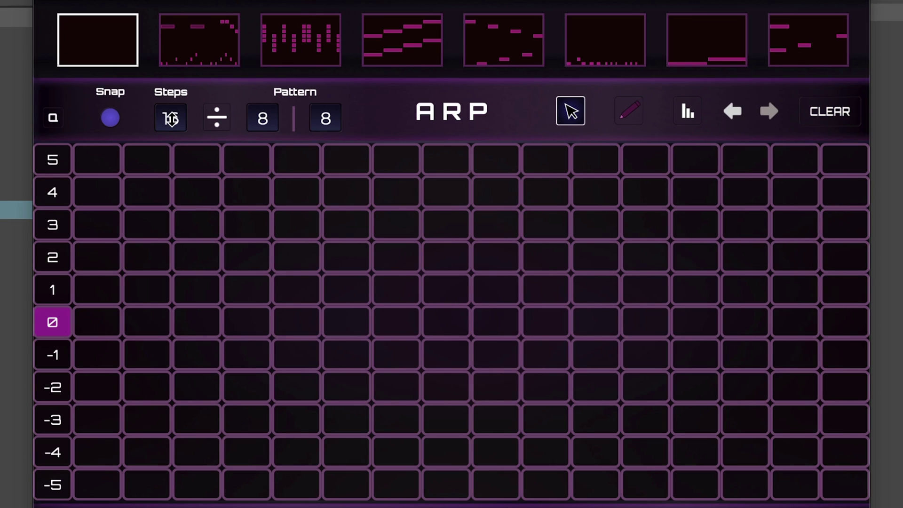
pyautogui.write('4')
pyautogui.press('Return')
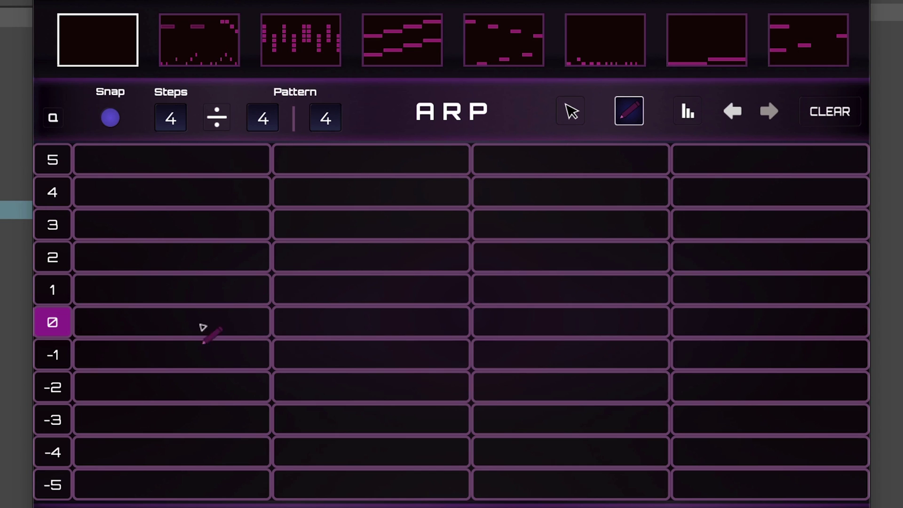
# Try drawing stacked notes across all four steps with the pencil, and clear the grid again.
pyautogui.moveTo(166, 356)
pyautogui.mouseDown()
pyautogui.moveTo(770, 411)
pyautogui.moveTo(771, 452)
pyautogui.mouseUp()
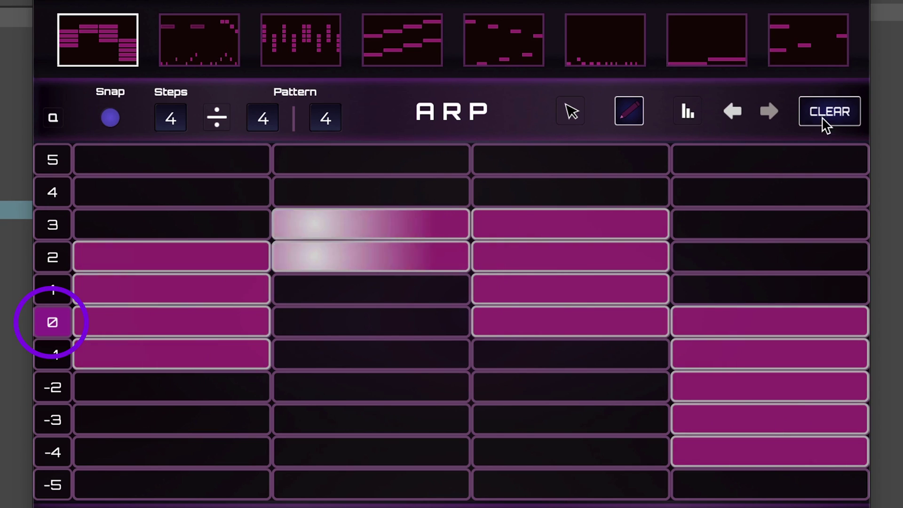
pyautogui.click(826, 126)
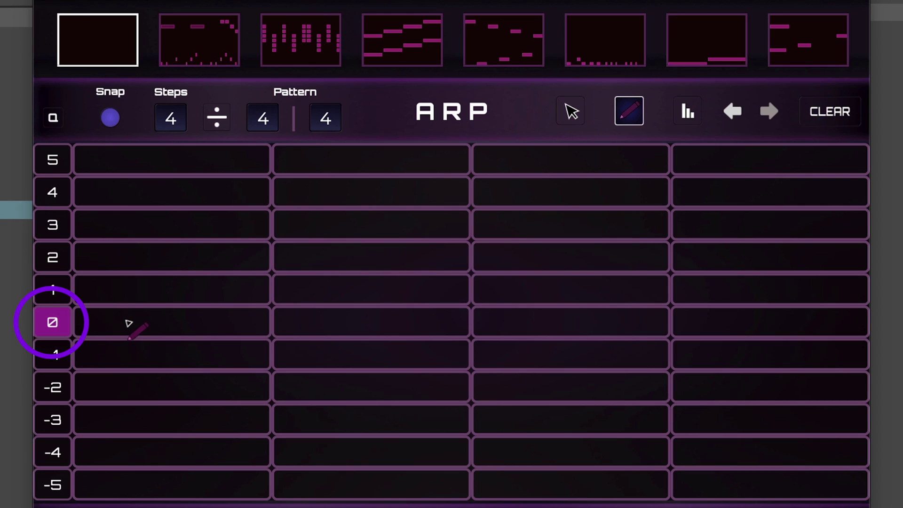
# Draw notes at degree 0 on steps 1 and 3, degree 1 on step 2, and degrees -1 and -2 on step 4.
pyautogui.click(129, 324)
pyautogui.click(520, 318)
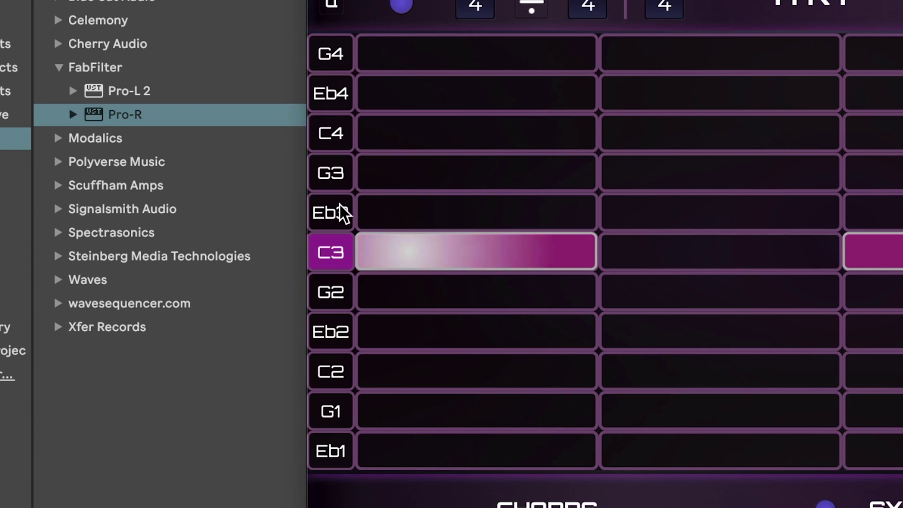
pyautogui.click(669, 213)
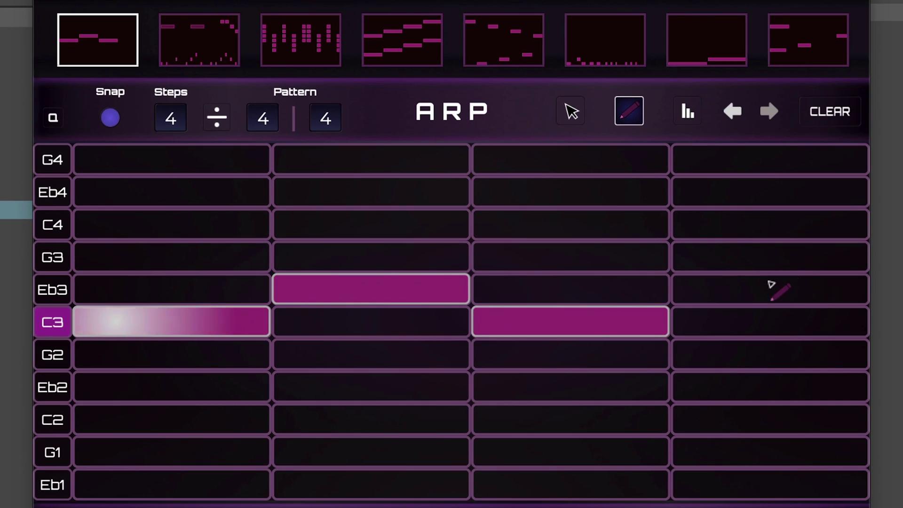
pyautogui.click(713, 366)
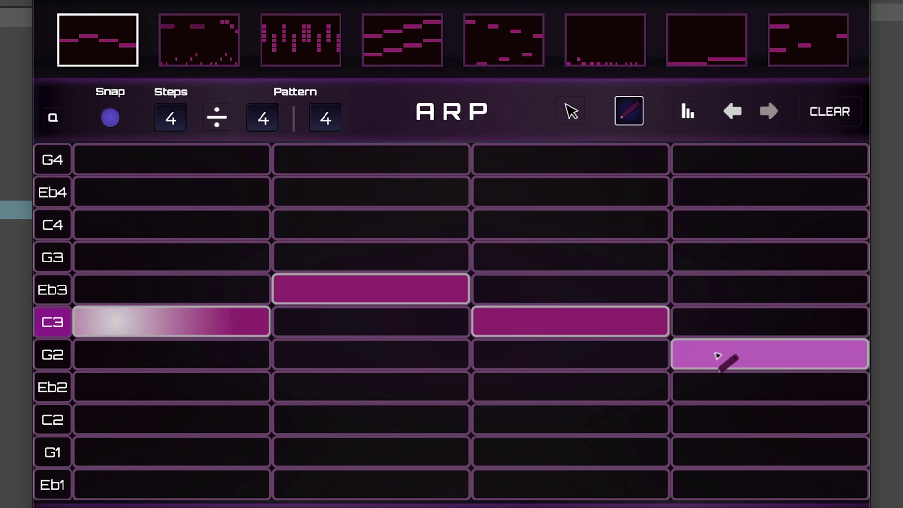
pyautogui.click(747, 395)
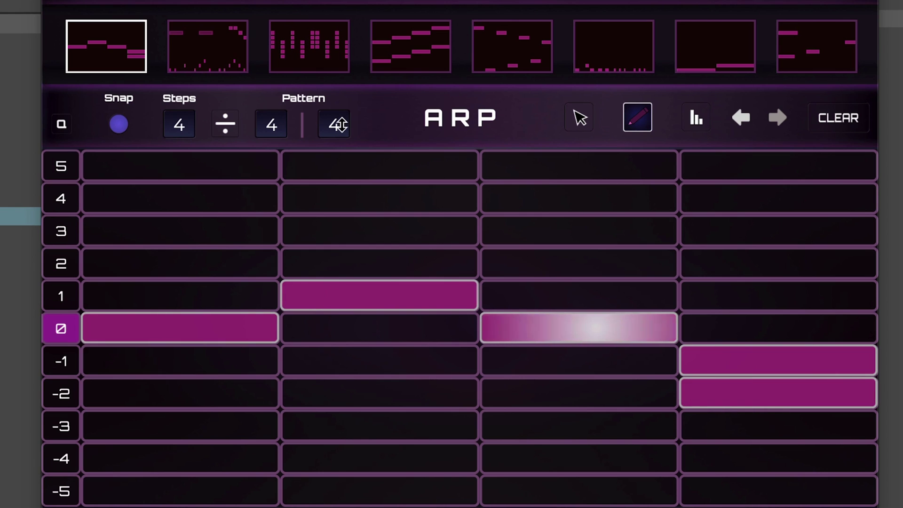
# Set the pattern length to 6/16.
pyautogui.scroll(4, 337, 125)
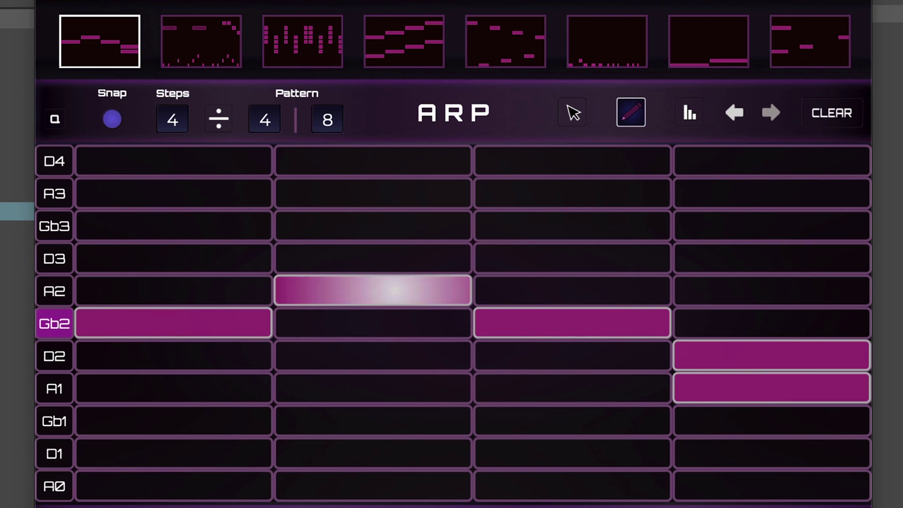
pyautogui.moveTo(328, 125); pyautogui.dragTo(342, 71)
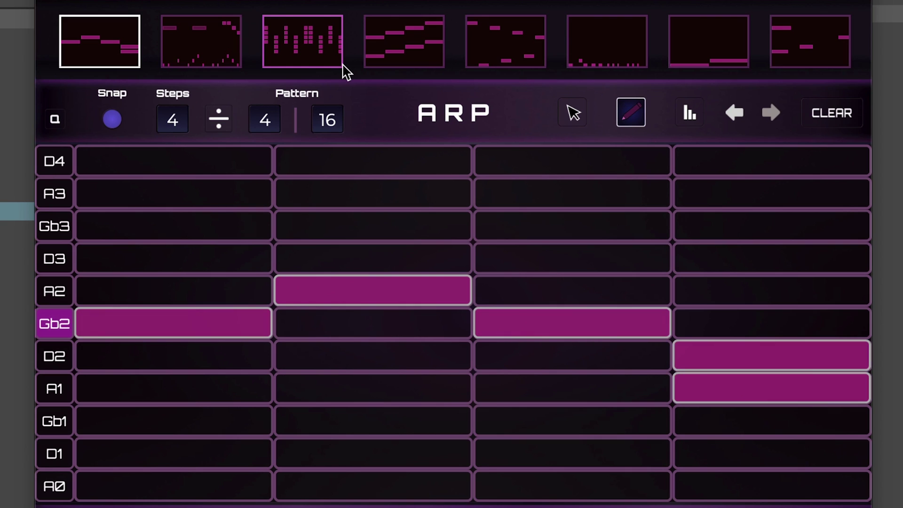
pyautogui.moveTo(323, 98); pyautogui.dragTo(325, 154)
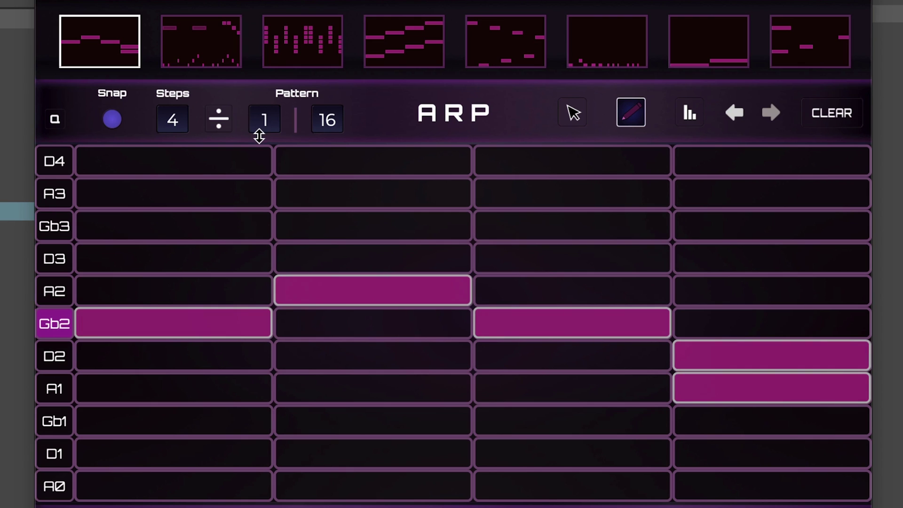
pyautogui.moveTo(259, 136); pyautogui.dragTo(260, 130)
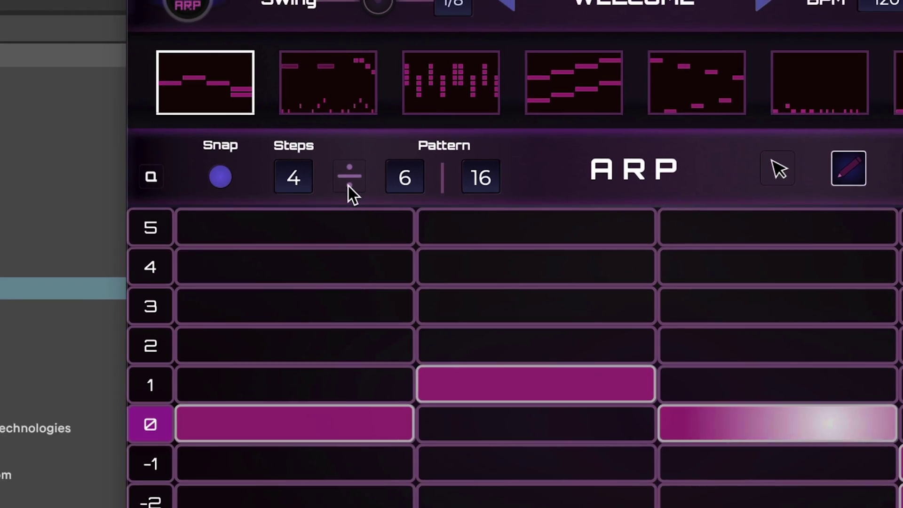
# Switch the timing mode from divided pattern to multiplied step, set the step length to 1/16 and the number of steps to 7.
pyautogui.click(350, 184)
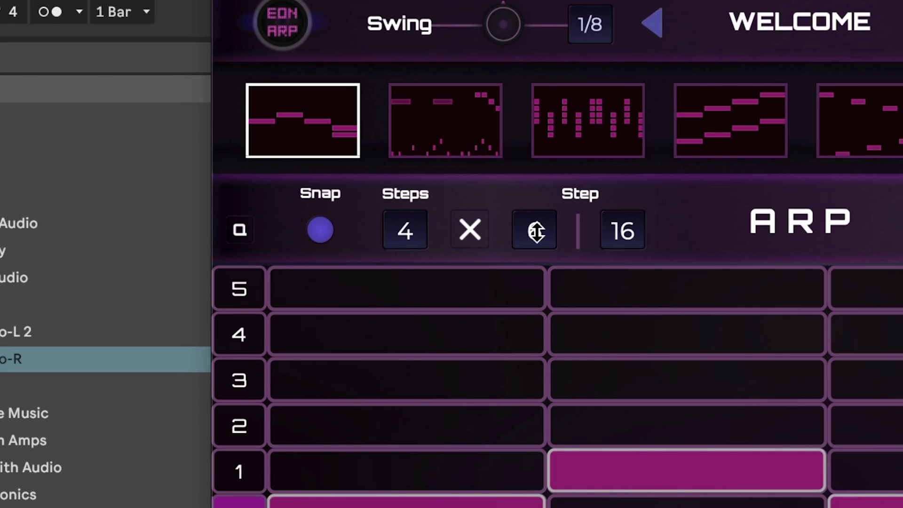
pyautogui.write('1')
pyautogui.press('Return')
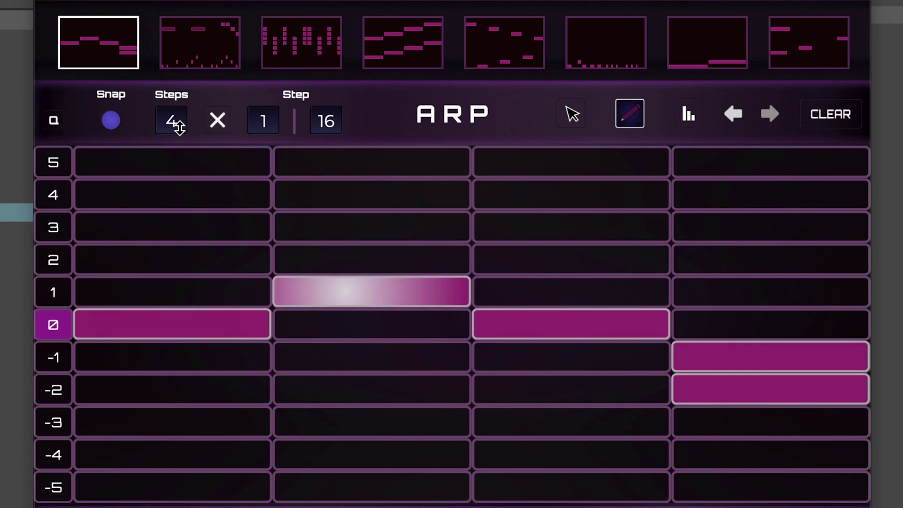
pyautogui.scroll(3, 181, 121)
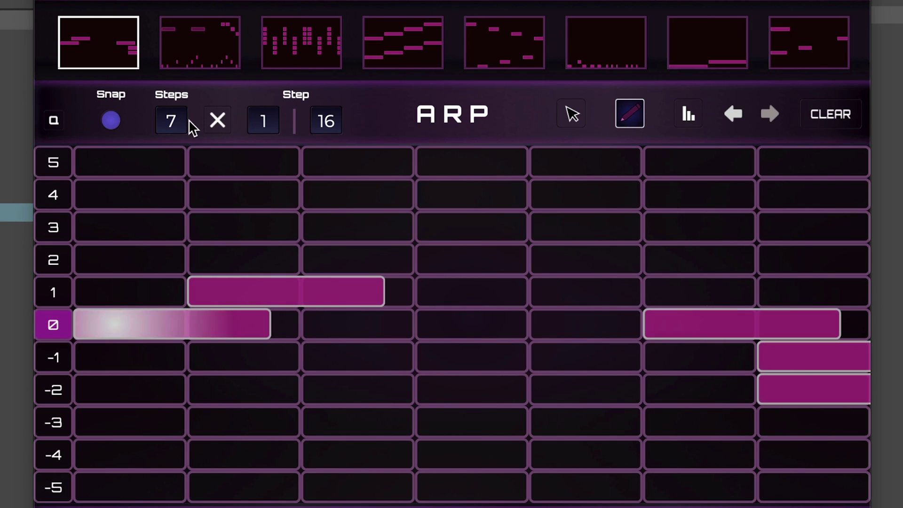
# Draw extra notes across the seven-step grid, starting at degree 3 on step 2.
pyautogui.click(264, 226)
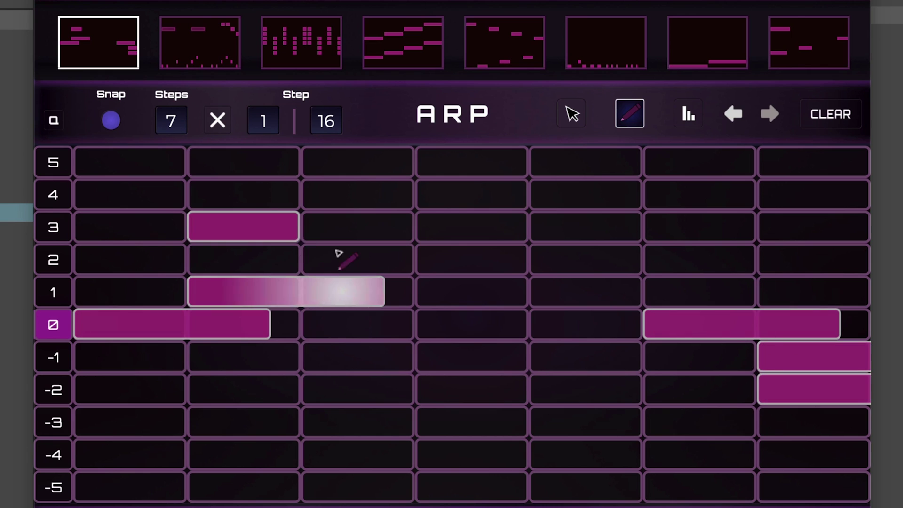
pyautogui.moveTo(339, 255)
pyautogui.mouseDown()
pyautogui.moveTo(786, 439)
pyautogui.moveTo(814, 487)
pyautogui.mouseUp()
# Clear the pattern and draw one note per step across steps 1 to 7 at degrees 0, 1, 2, -1, 1, 0, 0.
pyautogui.click(828, 115)
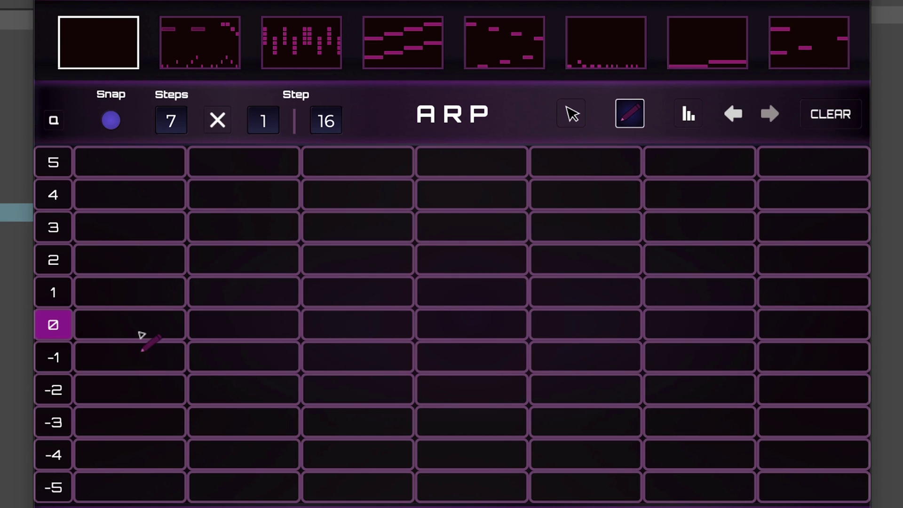
pyautogui.moveTo(141, 334); pyautogui.dragTo(234, 304)
pyautogui.click(494, 356)
pyautogui.click(588, 291)
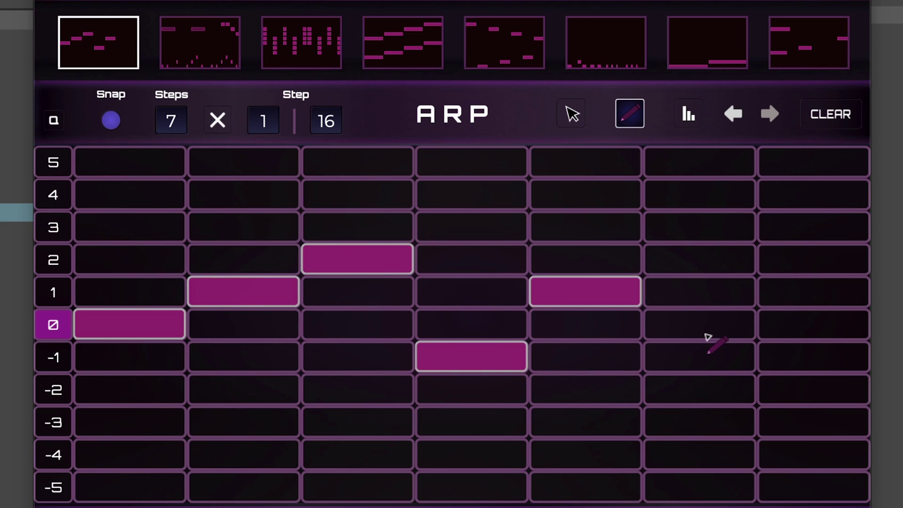
pyautogui.click(701, 324)
pyautogui.click(812, 326)
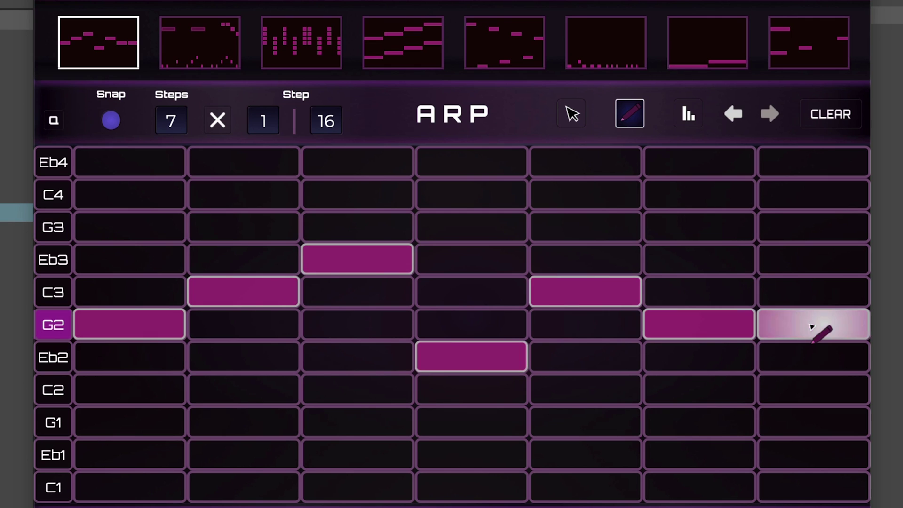
# Move the step 7 note up to degree 1 and, with snap off, shift the step 2 note later to an off-grid position.
pyautogui.click(573, 115)
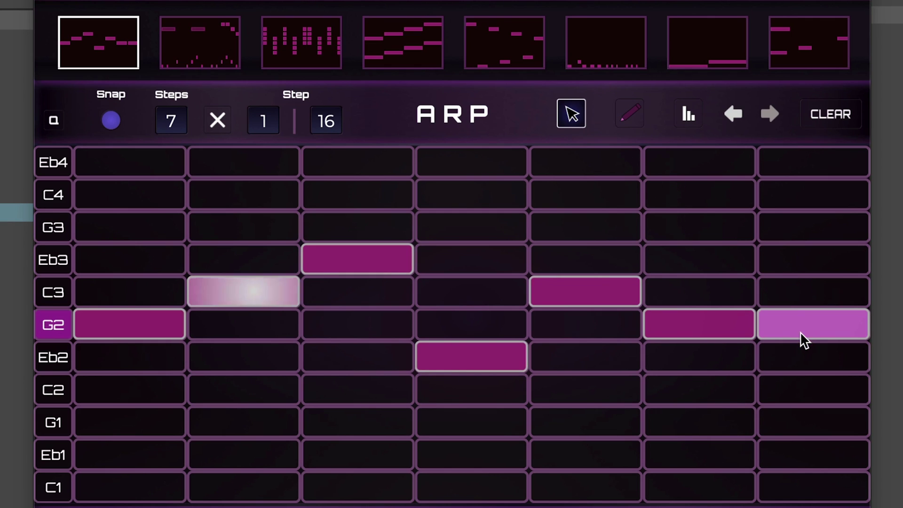
pyautogui.moveTo(813, 297); pyautogui.dragTo(817, 277)
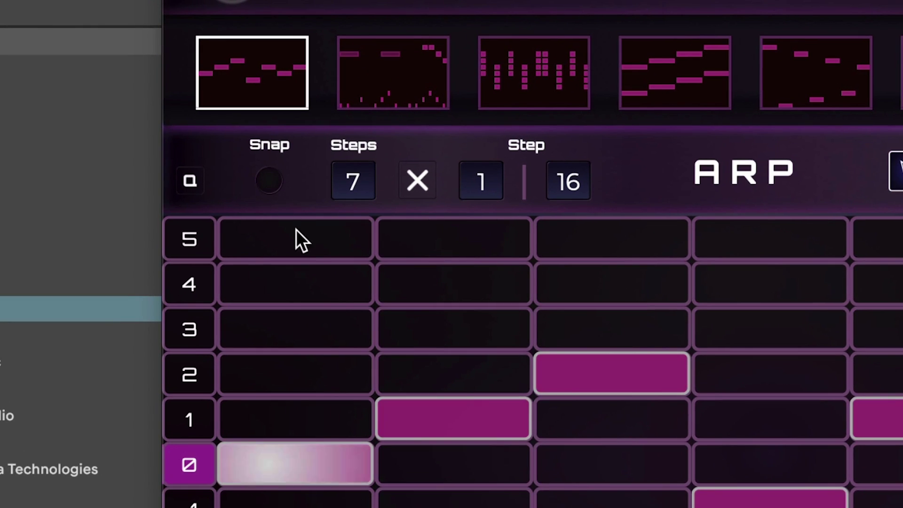
pyautogui.moveTo(456, 416); pyautogui.dragTo(504, 401)
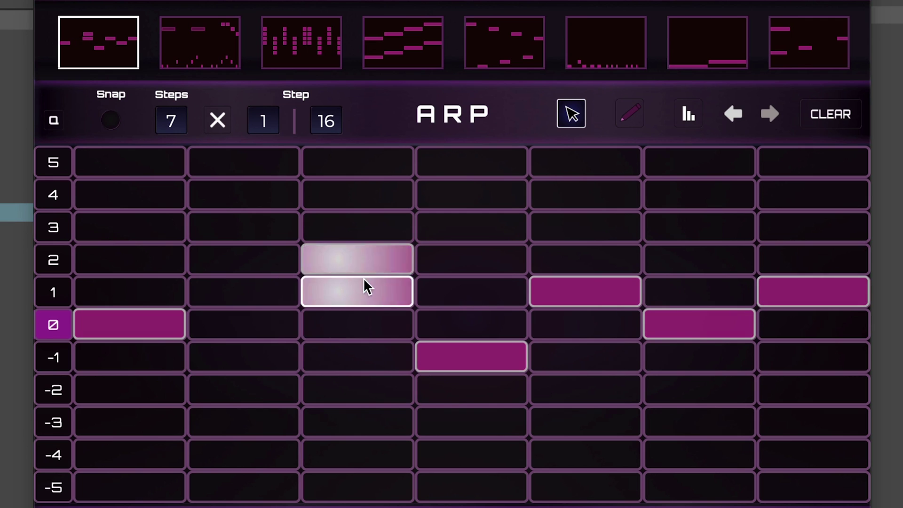
pyautogui.moveTo(280, 279); pyautogui.dragTo(292, 268)
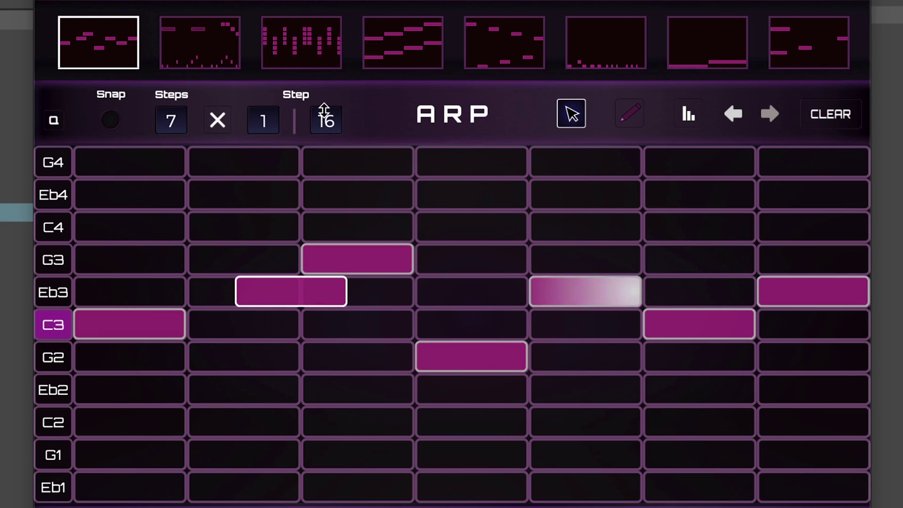
# Set the step length to 1/8 and, with snap on, return the off-grid degree 1 note to step 2, temporarily overriding snap while moving it.
pyautogui.moveTo(325, 120); pyautogui.dragTo(331, 161)
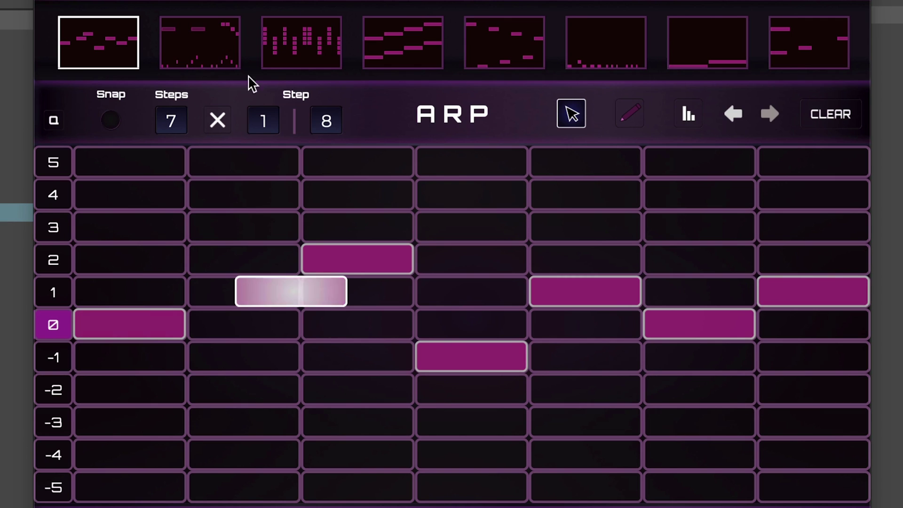
pyautogui.click(111, 120)
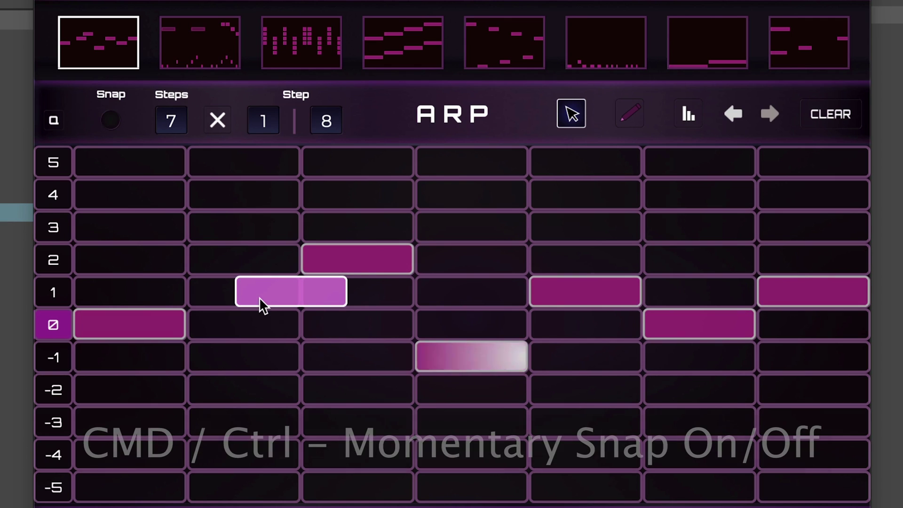
pyautogui.moveTo(259, 298); pyautogui.dragTo(301, 294)
pyautogui.moveTo(218, 288); pyautogui.dragTo(253, 290)
pyautogui.press('ctrl')
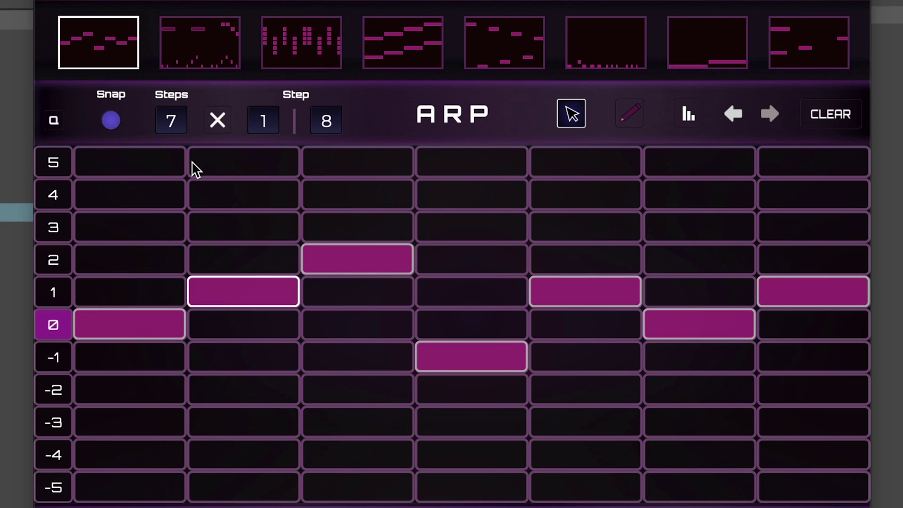
# Select the notes on steps 2 to 6, shift them slightly later off the grid, extend their ends and trim their starts.
pyautogui.moveTo(207, 169); pyautogui.dragTo(719, 440)
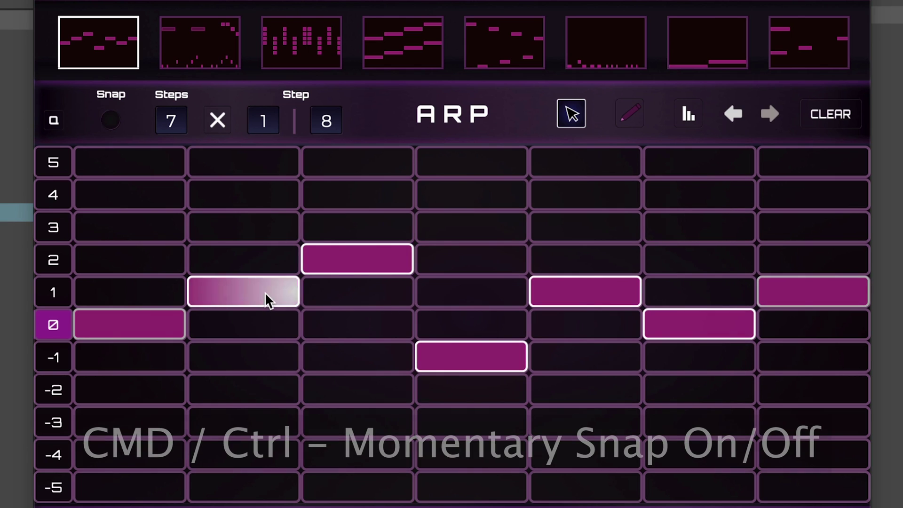
pyautogui.moveTo(250, 286); pyautogui.dragTo(274, 264)
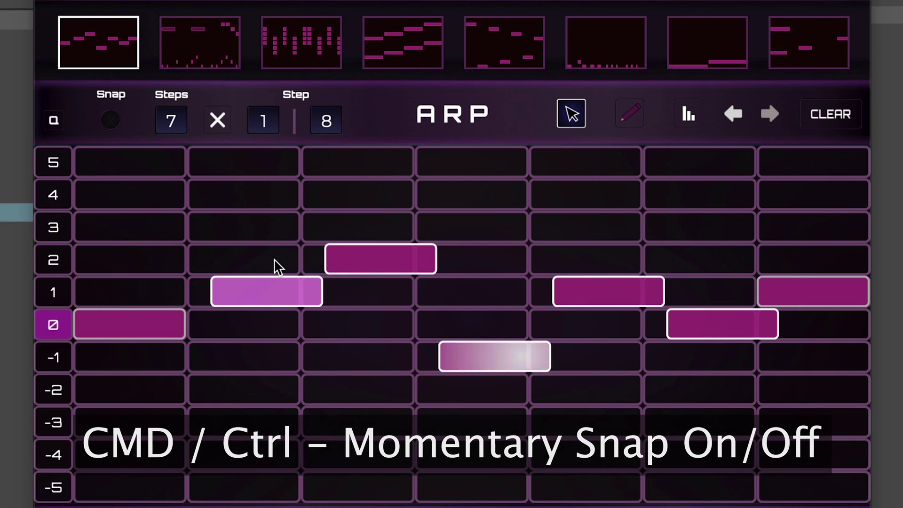
pyautogui.moveTo(773, 332)
pyautogui.mouseDown()
pyautogui.moveTo(700, 324)
pyautogui.moveTo(790, 332)
pyautogui.mouseUp()
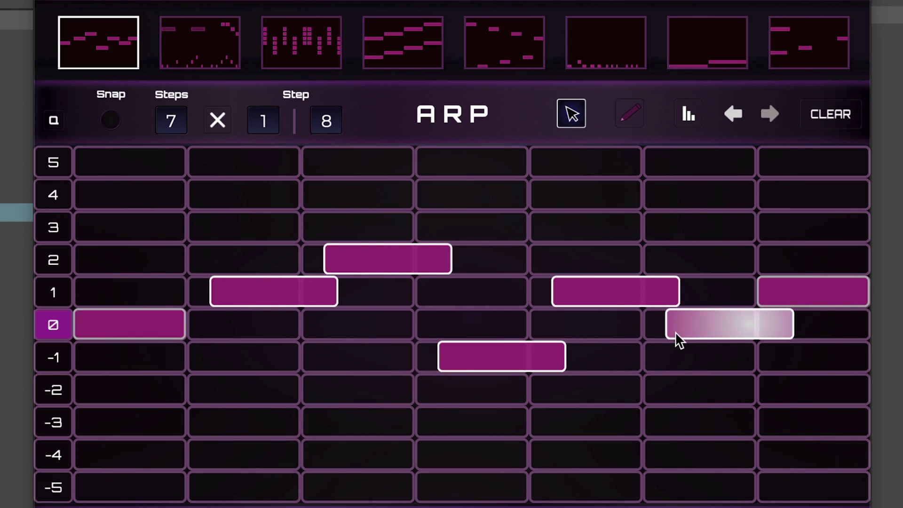
pyautogui.moveTo(666, 326); pyautogui.dragTo(752, 323)
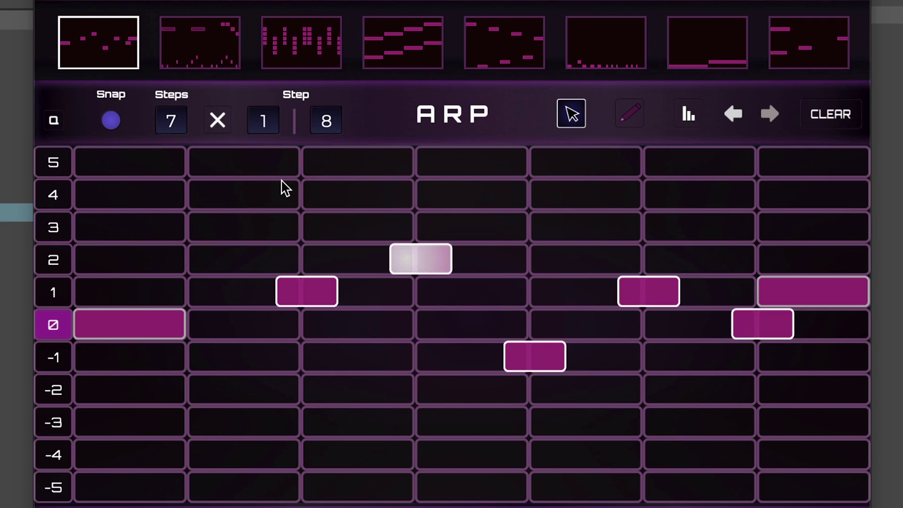
# Select the four shortened notes at degrees 1, 2, -1 and 1 and duplicate them four degrees lower and slightly later.
pyautogui.moveTo(281, 181); pyautogui.dragTo(682, 405)
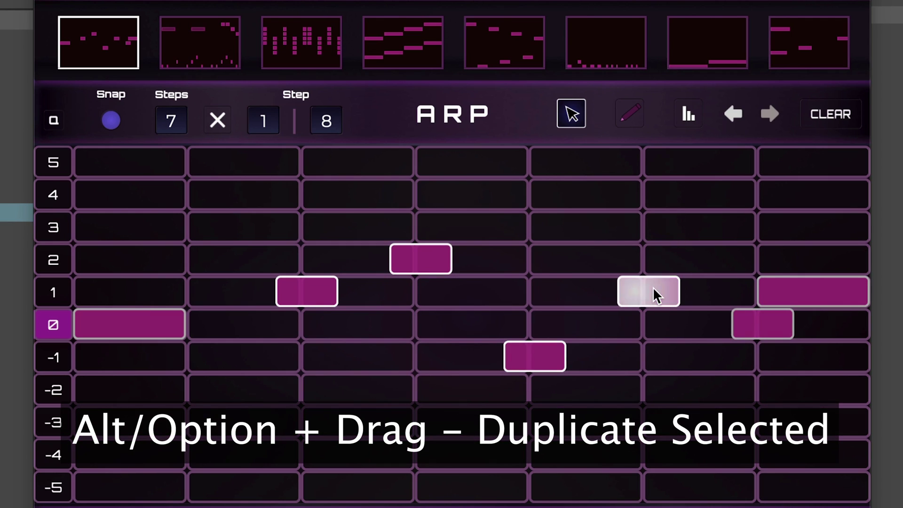
pyautogui.moveTo(647, 292); pyautogui.dragTo(696, 419)
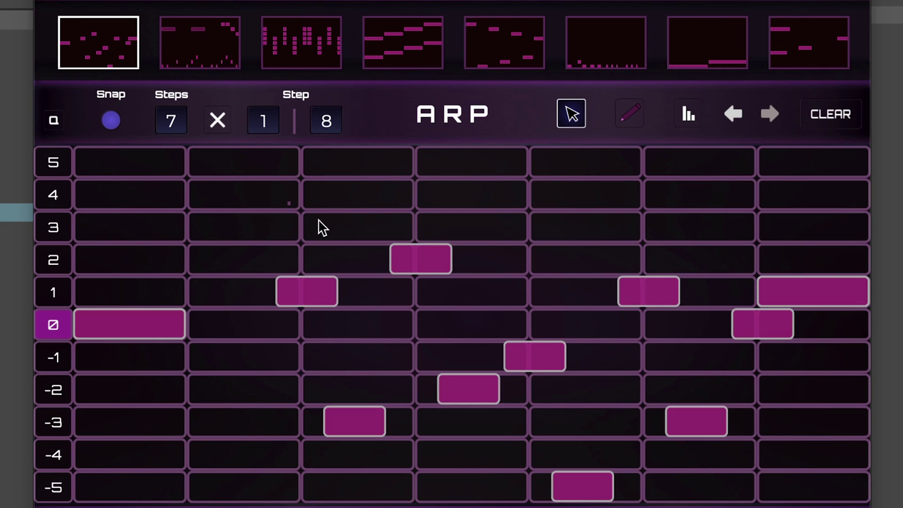
# Select all the short notes between the first and last long notes and nudge them back and forth by single steps and up two degrees.
pyautogui.moveTo(288, 204); pyautogui.dragTo(755, 494)
pyautogui.press('Right')
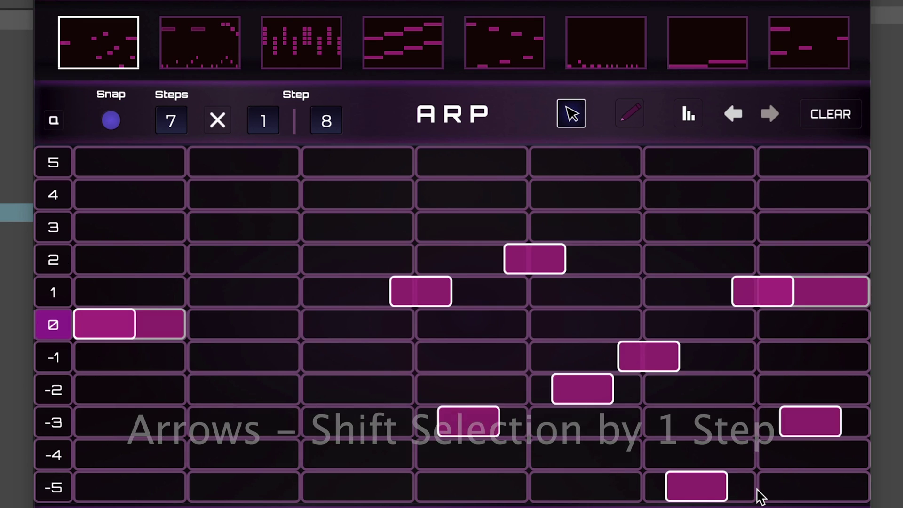
pyautogui.press('Left')
pyautogui.press('Left')
pyautogui.press('Left')
pyautogui.press('Right')
pyautogui.press('Right')
pyautogui.press('Right')
pyautogui.press('Left')
pyautogui.press('Left')
pyautogui.press('Up')
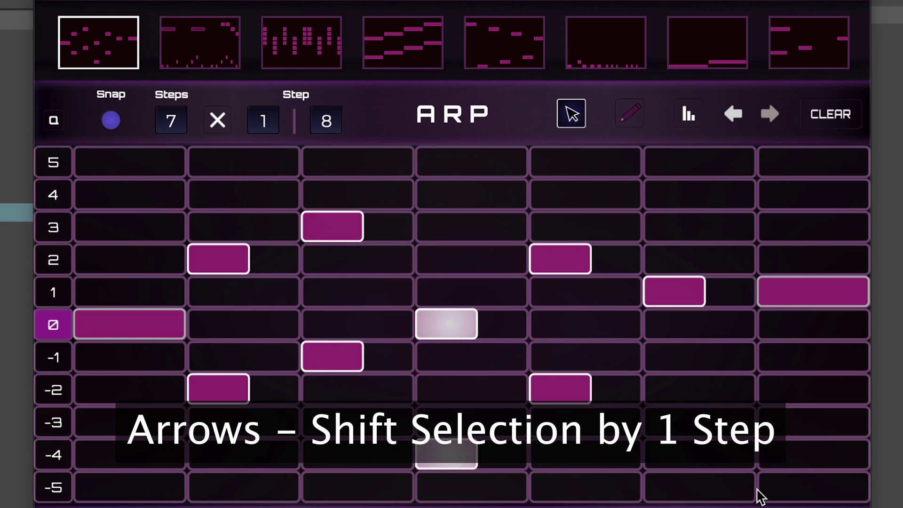
pyautogui.press('Up')
pyautogui.press('Up')
pyautogui.press('Down')
pyautogui.press('Right')
pyautogui.press('Right')
pyautogui.press('Right')
pyautogui.press('Right')
pyautogui.press('Right')
pyautogui.press('Right')
pyautogui.press('Right')
pyautogui.press('Right')
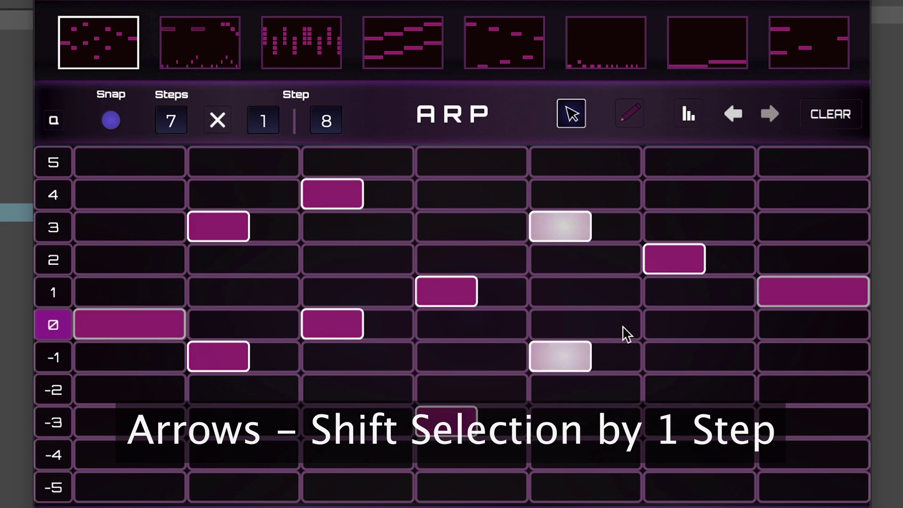
pyautogui.press('Right')
pyautogui.press('Right')
pyautogui.press('Right')
pyautogui.press('Right')
pyautogui.press('Right')
pyautogui.press('Right')
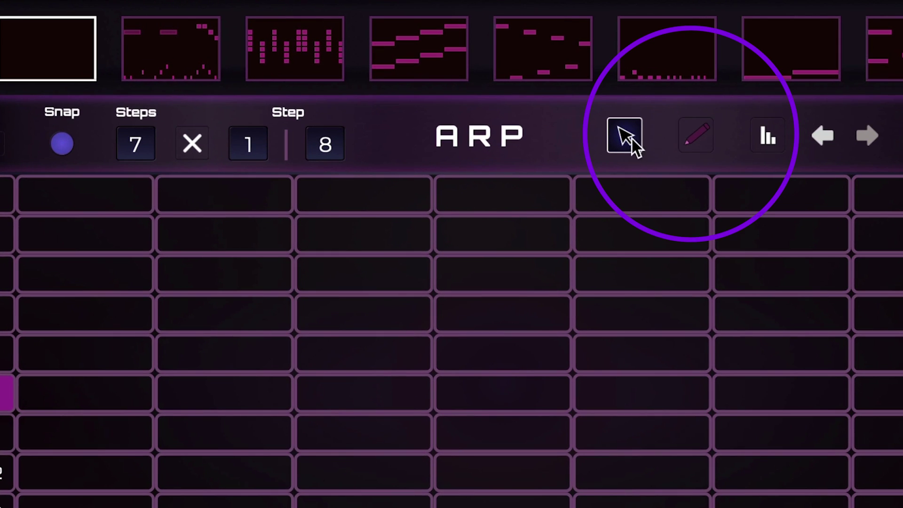
# Add notes at degree 1 on steps 3 and 6, 3 on step 5, -1 on step 6, -2 on step 4; shift all one step earlier.
pyautogui.moveTo(298, 281); pyautogui.dragTo(740, 489)
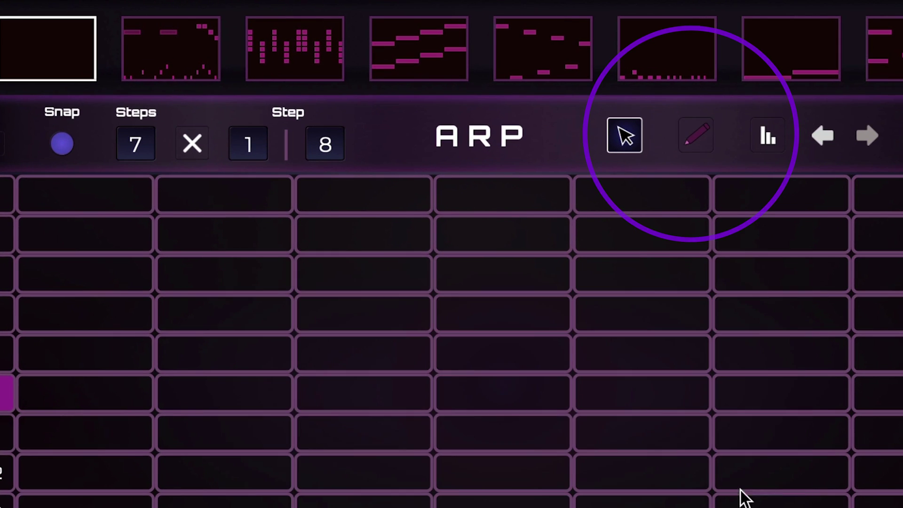
pyautogui.doubleClick(363, 351)
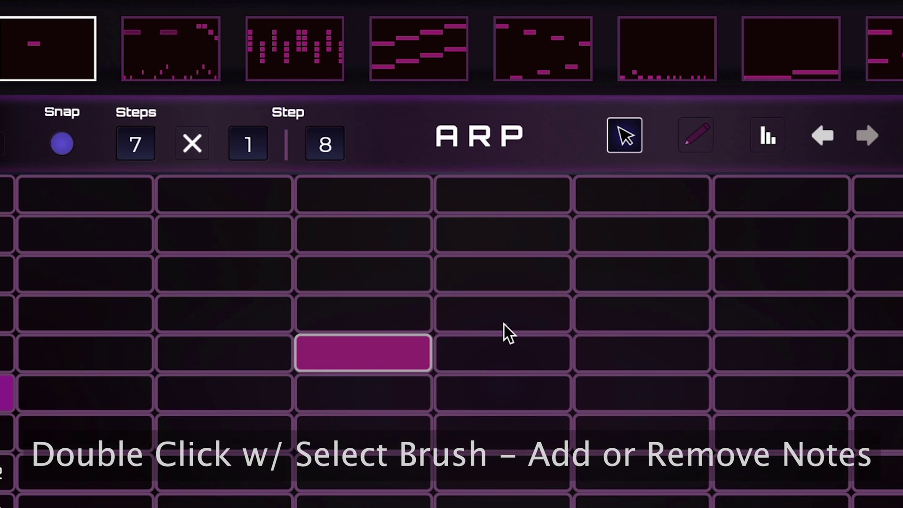
pyautogui.doubleClick(648, 278)
pyautogui.doubleClick(760, 352)
pyautogui.doubleClick(790, 430)
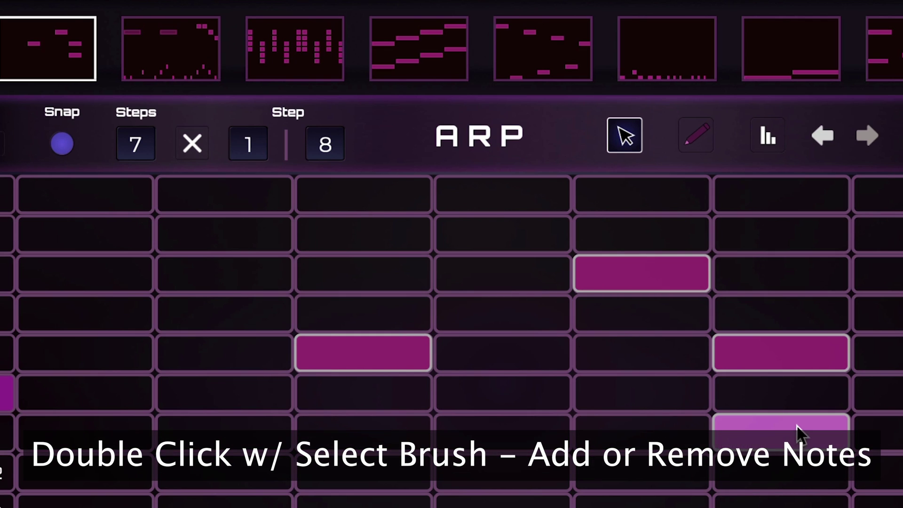
pyautogui.doubleClick(465, 478)
pyautogui.moveTo(226, 207); pyautogui.dragTo(567, 428)
pyautogui.moveTo(799, 419)
pyautogui.mouseDown()
pyautogui.moveTo(492, 448)
pyautogui.moveTo(820, 419)
pyautogui.moveTo(631, 388)
pyautogui.moveTo(721, 377)
pyautogui.moveTo(684, 459)
pyautogui.moveTo(612, 376)
pyautogui.moveTo(691, 410)
pyautogui.moveTo(675, 413)
pyautogui.mouseUp()
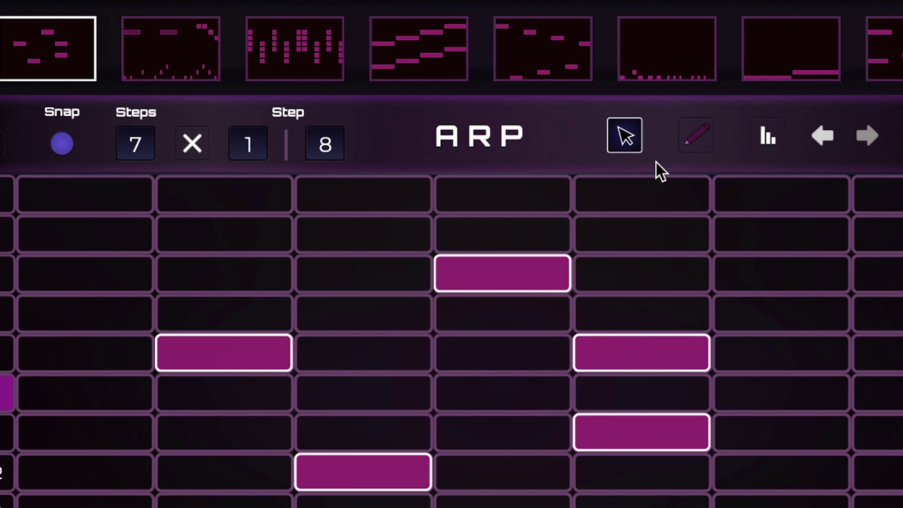
# Draw stacked notes with the draw brush: degrees 4 to 0 on step 6, 2 to -2 on step 7, and -1 to -3 on steps 4 and 1.
pyautogui.click(693, 136)
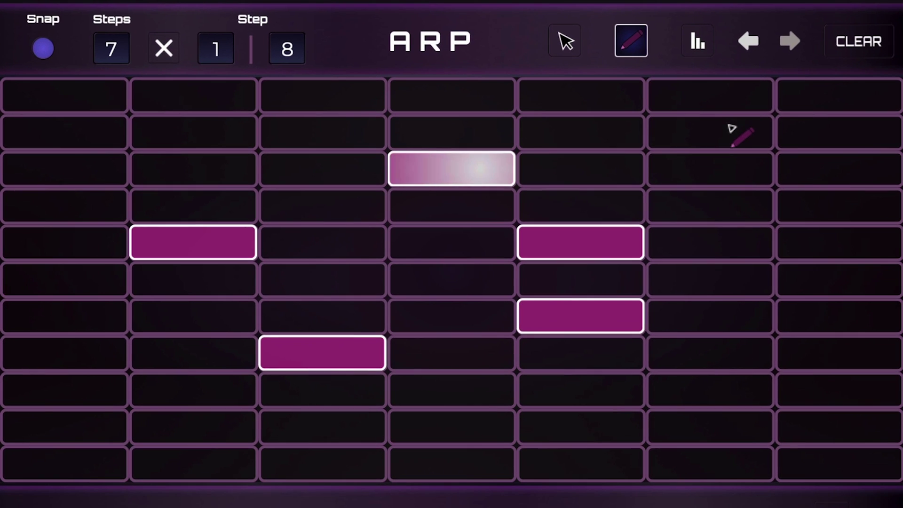
pyautogui.moveTo(725, 138)
pyautogui.mouseDown()
pyautogui.moveTo(739, 253)
pyautogui.moveTo(734, 280)
pyautogui.mouseUp()
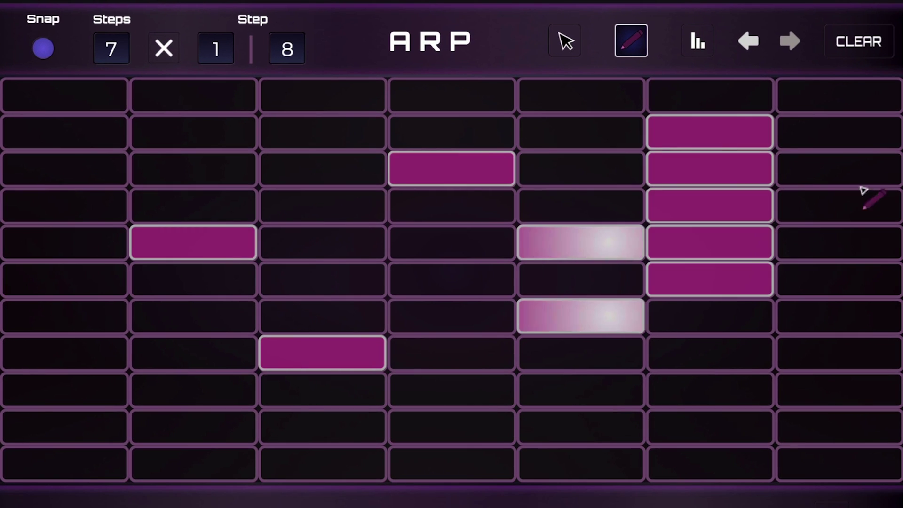
pyautogui.moveTo(867, 196); pyautogui.dragTo(871, 359)
pyautogui.moveTo(442, 326); pyautogui.dragTo(444, 389)
pyautogui.moveTo(55, 316); pyautogui.dragTo(56, 403)
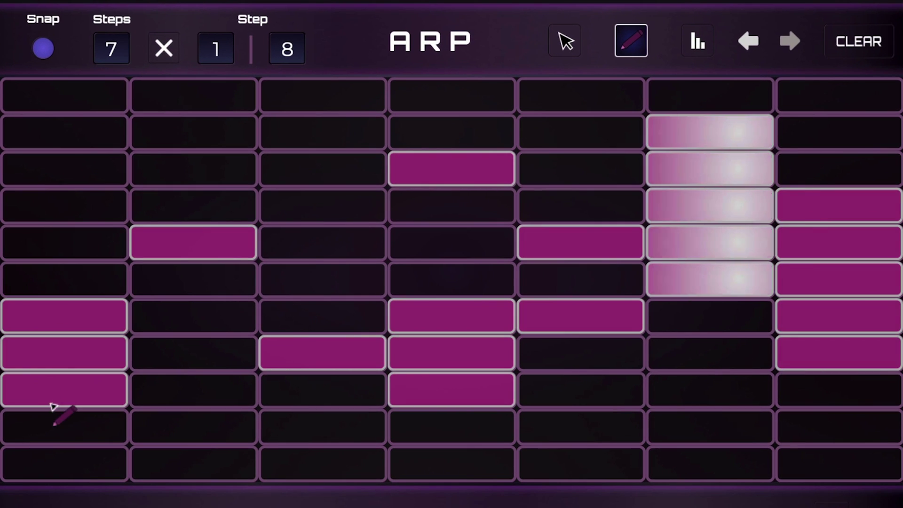
# Erase notes with the draw brush, keeping degree -3 on step 1, 1 on steps 2 and 5, 4 on step 6, and 2 and -2 on step 7.
pyautogui.moveTo(708, 173)
pyautogui.mouseDown()
pyautogui.moveTo(710, 228)
pyautogui.moveTo(830, 293)
pyautogui.moveTo(429, 362)
pyautogui.moveTo(111, 316)
pyautogui.moveTo(353, 352)
pyautogui.mouseUp()
pyautogui.click(462, 160)
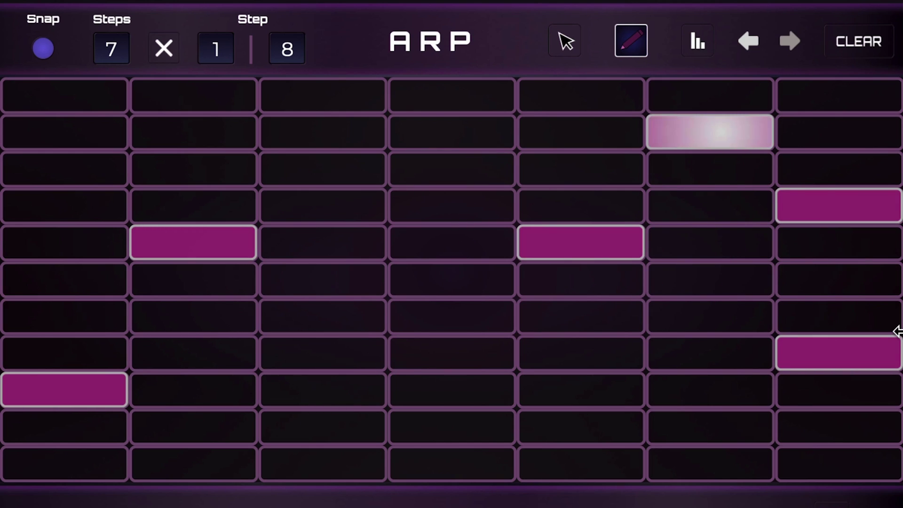
# With the velocity brush, select the notes on steps 5 to 7, lower the step 5 note's velocity and raise the velocities on steps 6 and 7.
pyautogui.click(696, 38)
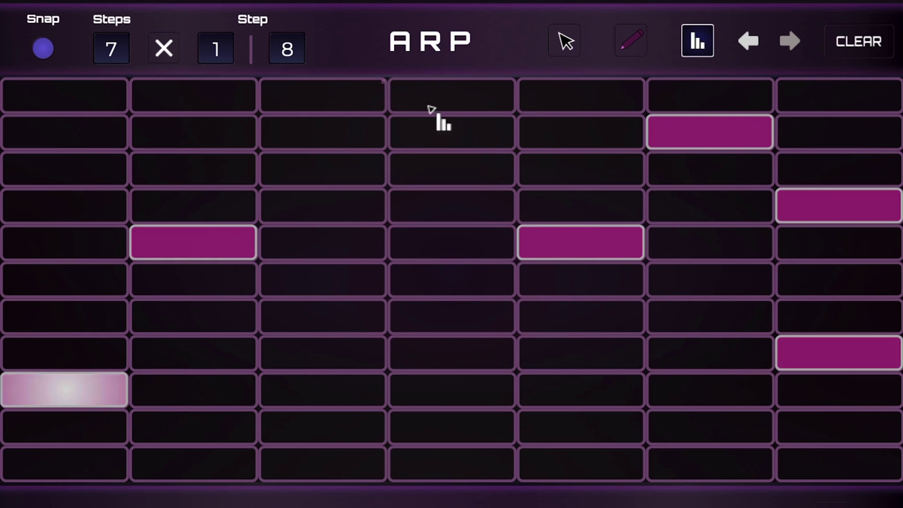
pyautogui.moveTo(430, 113); pyautogui.dragTo(889, 435)
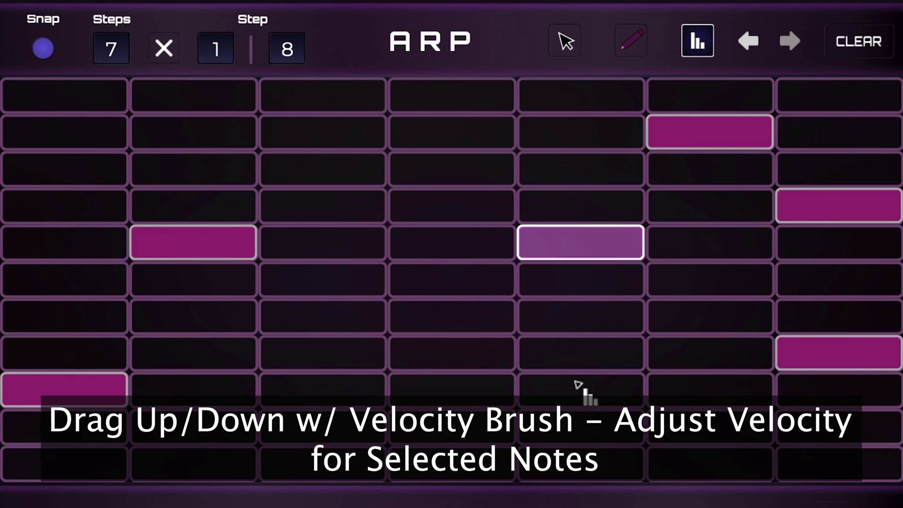
pyautogui.moveTo(829, 228); pyautogui.dragTo(827, 127)
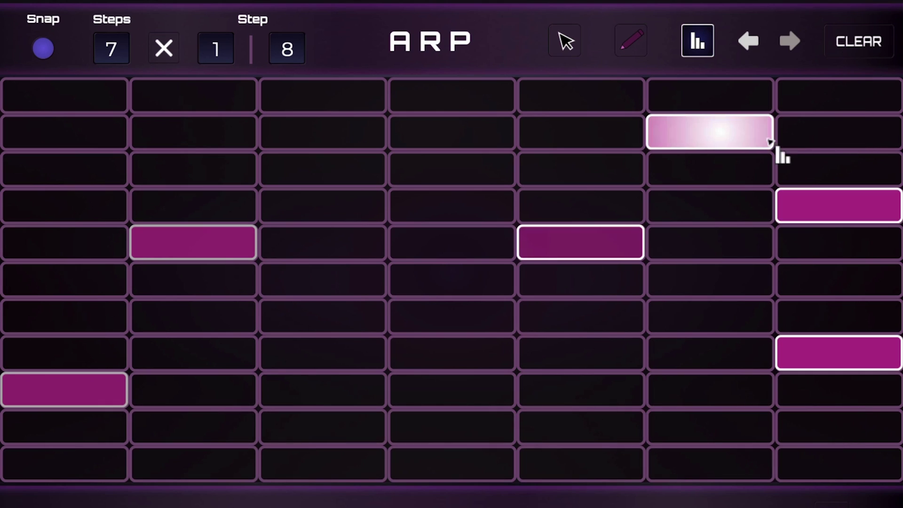
# Switch between the select, draw and velocity brushes, finishing on the velocity brush.
pyautogui.press('1')
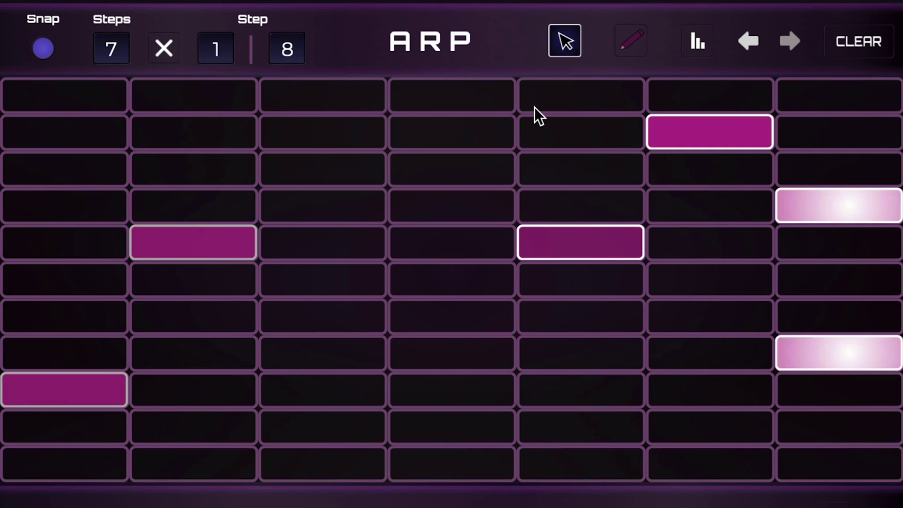
pyautogui.press('2')
pyautogui.press('3')
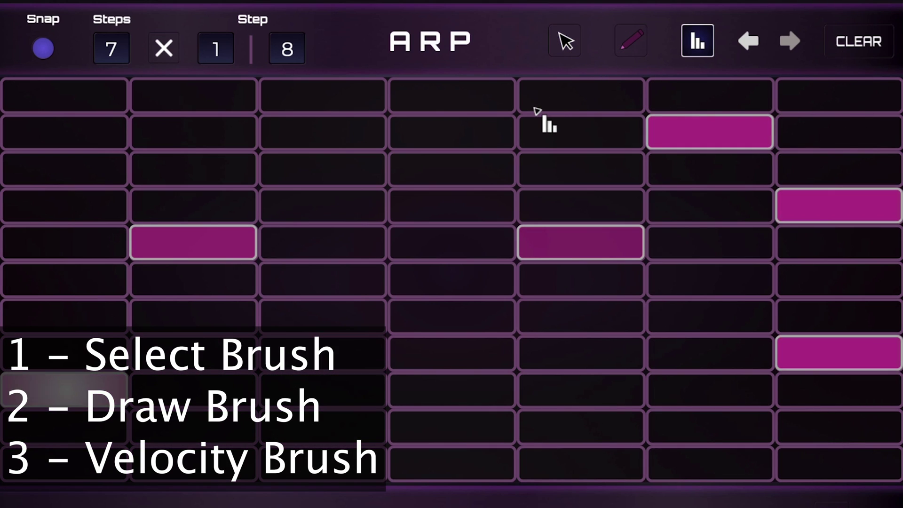
pyautogui.press('2')
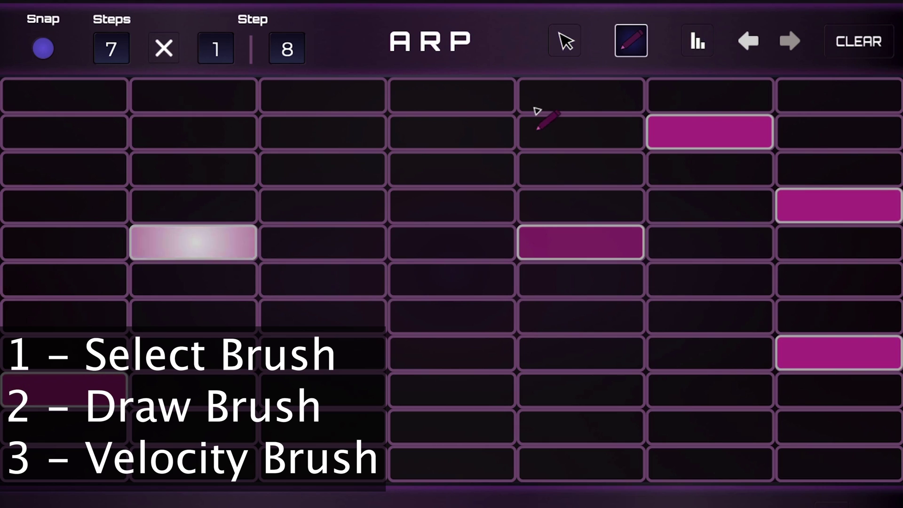
pyautogui.press('3')
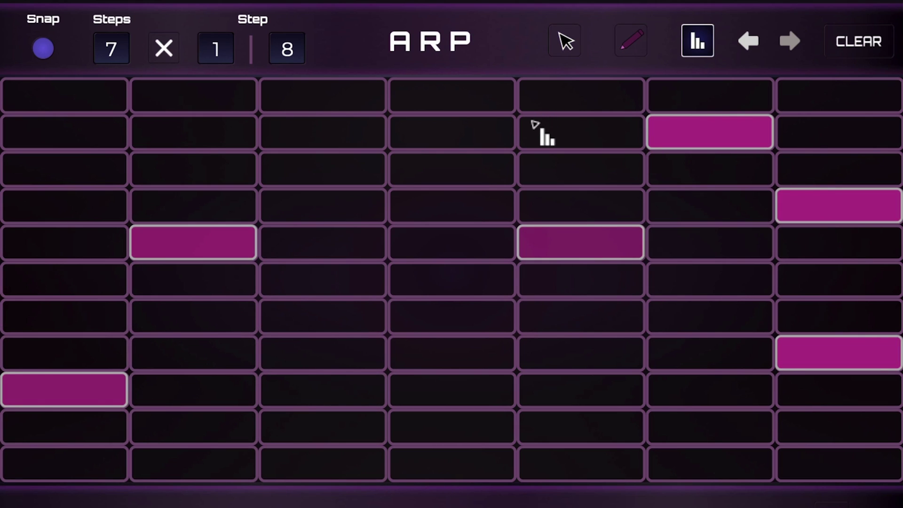
# From the select brush, momentarily toggle the velocity brush and lower the velocity of the note on step 5.
pyautogui.press('1')
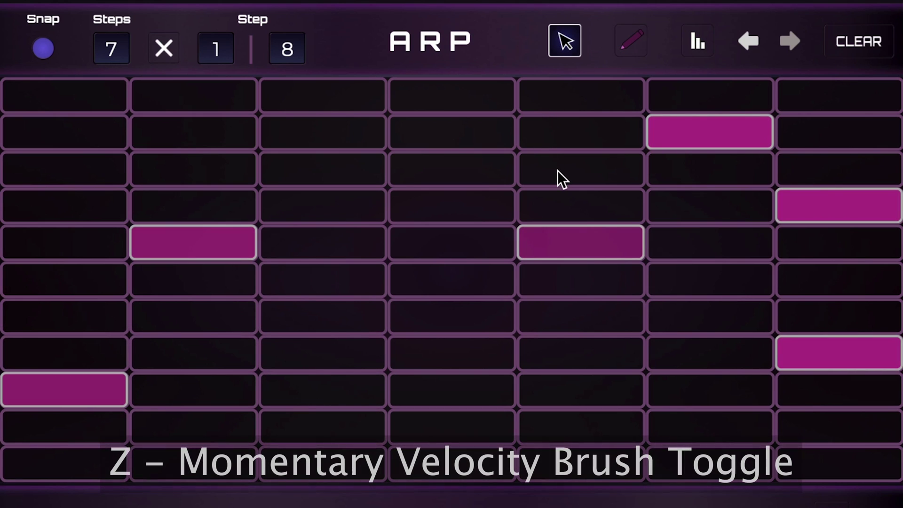
pyautogui.press('z')
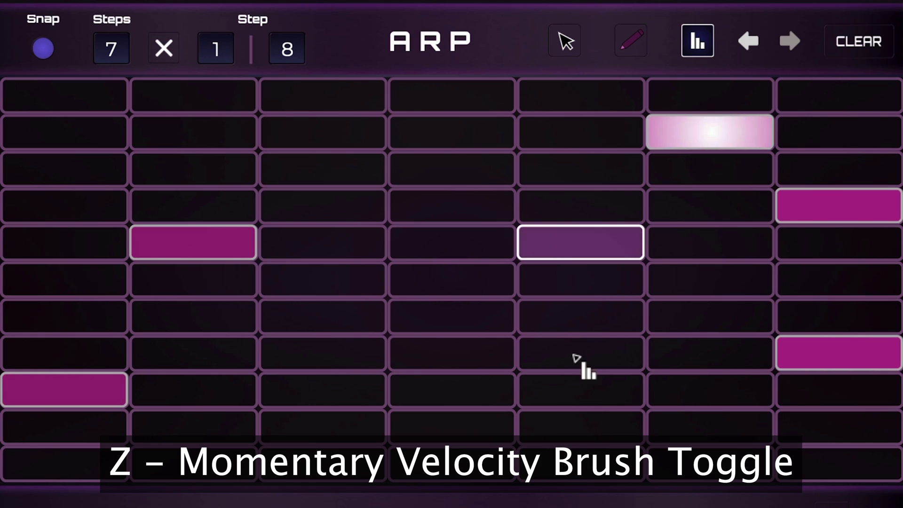
pyautogui.moveTo(575, 358)
pyautogui.mouseDown()
pyautogui.moveTo(601, 157)
pyautogui.moveTo(584, 377)
pyautogui.mouseUp()
pyautogui.press('z')
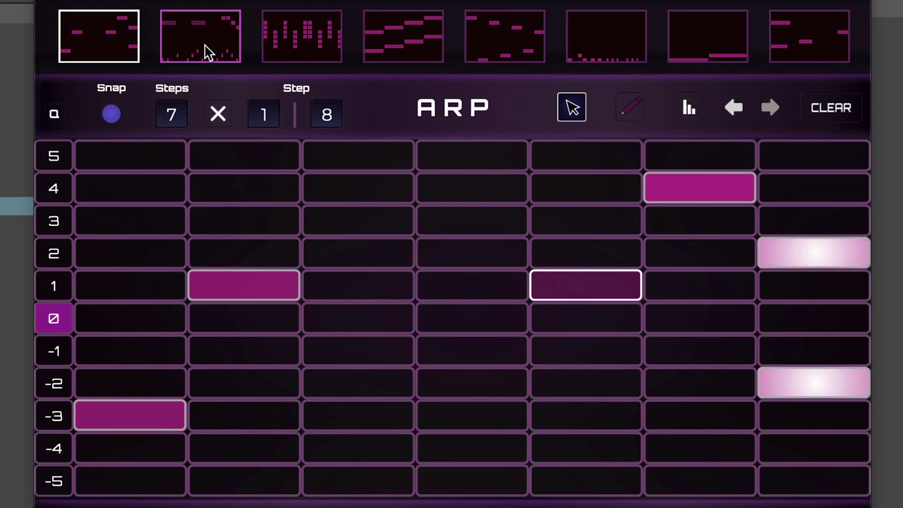
# Browse the second, third and fourth arp patterns and return to the first one.
pyautogui.click(207, 52)
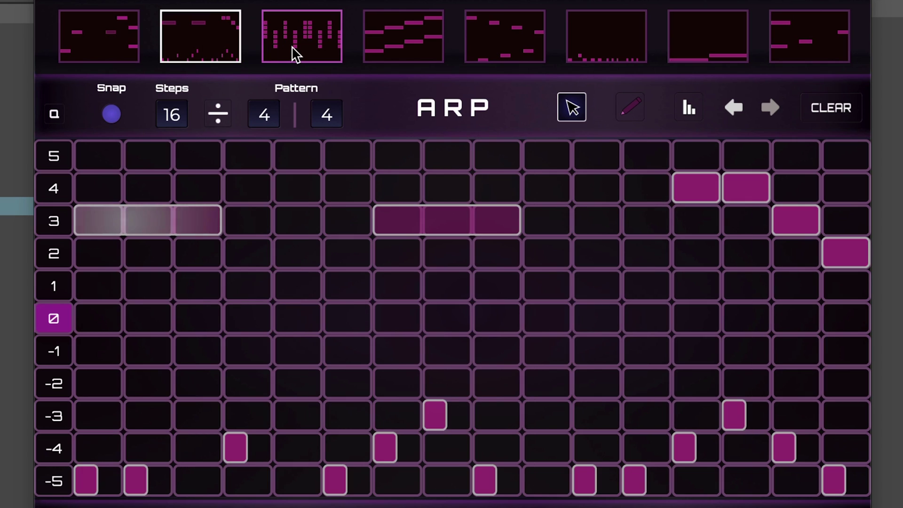
pyautogui.click(292, 50)
pyautogui.click(382, 46)
pyautogui.click(222, 50)
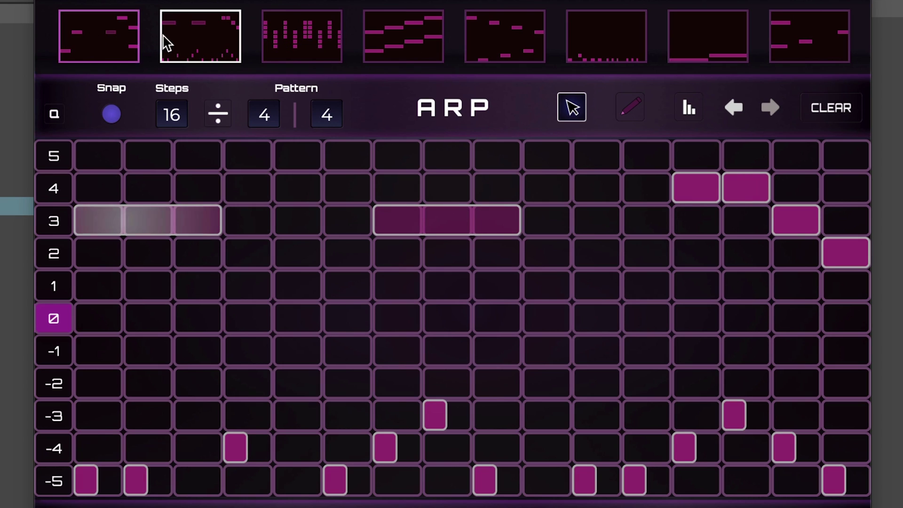
pyautogui.click(131, 49)
# Copy the first pattern, paste it into the third pattern slot, and open the third pattern.
pyautogui.rightClick(113, 35)
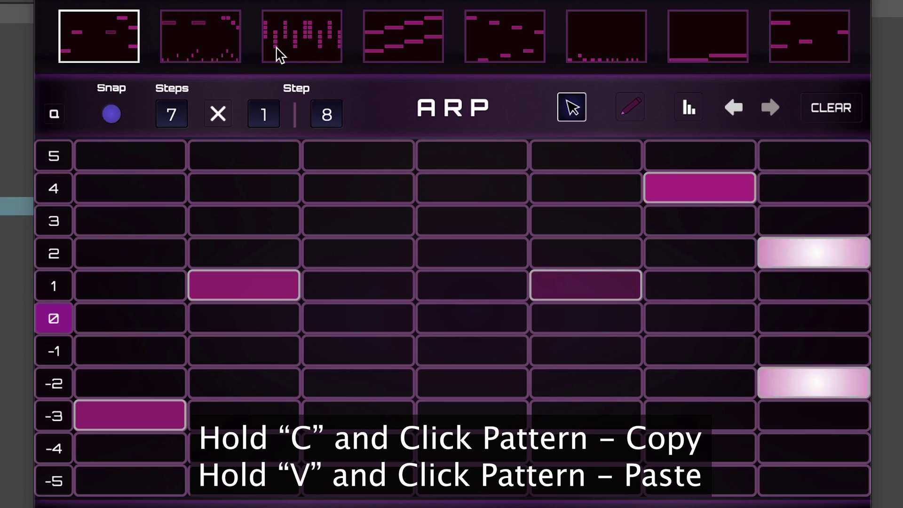
pyautogui.rightClick(300, 46)
pyautogui.click(331, 76)
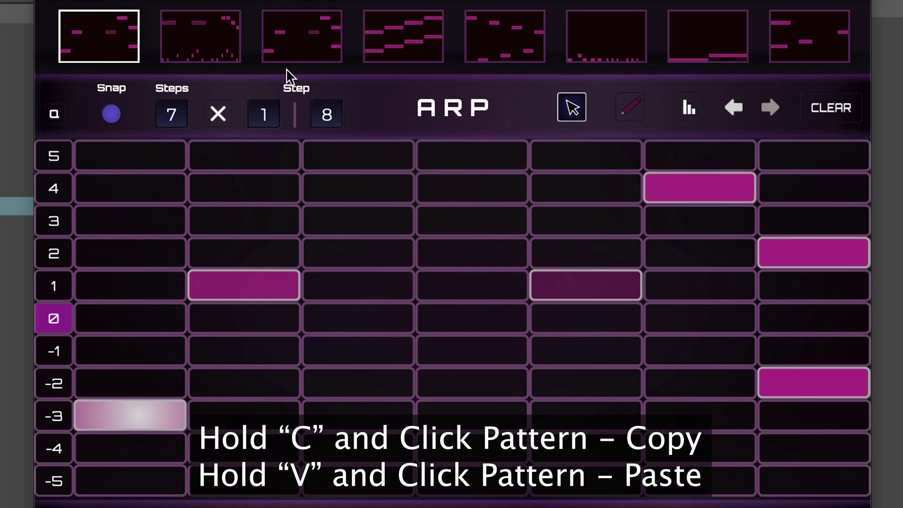
pyautogui.click(314, 52)
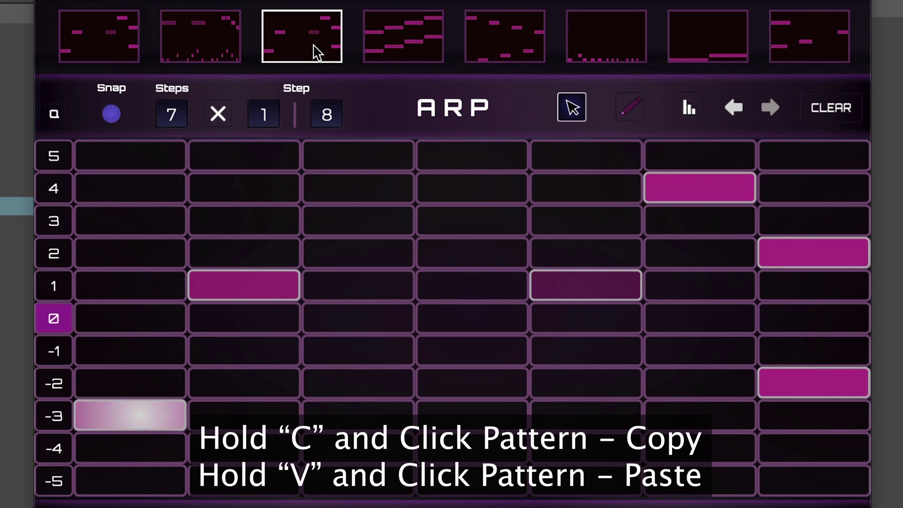
# In the third pattern, move the degree 1 notes on steps 2 and 5 one step later, and return to the first pattern.
pyautogui.moveTo(185, 160); pyautogui.dragTo(555, 345)
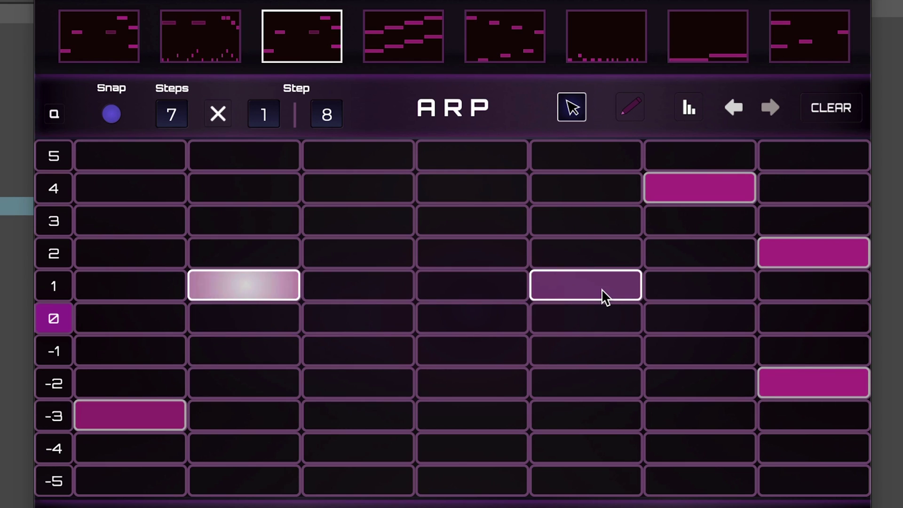
pyautogui.moveTo(631, 284); pyautogui.dragTo(703, 280)
pyautogui.click(116, 34)
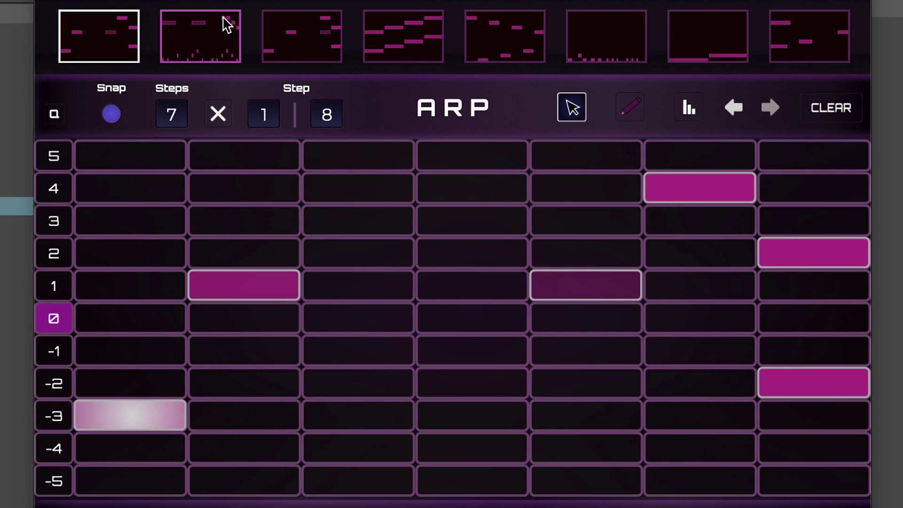
# Open the fourth pattern and change its timing from pattern division to a step length of 1/8.
pyautogui.click(280, 42)
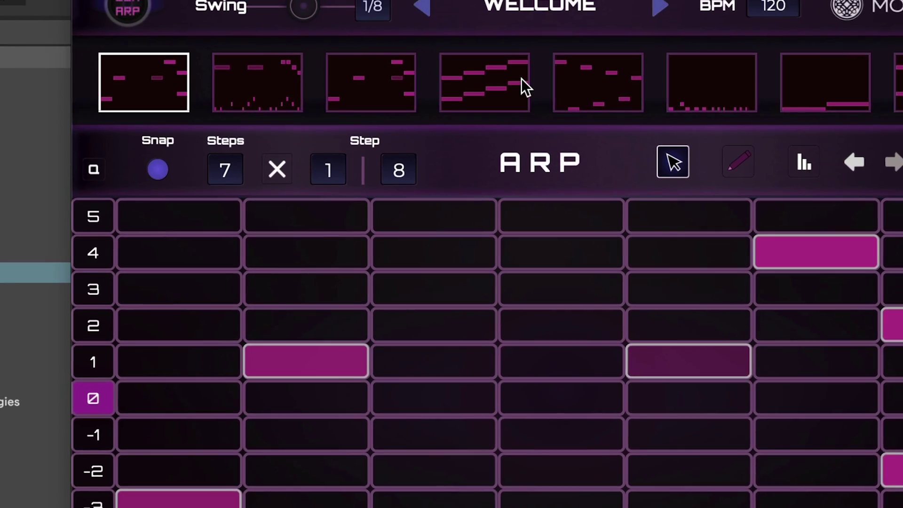
pyautogui.click(415, 41)
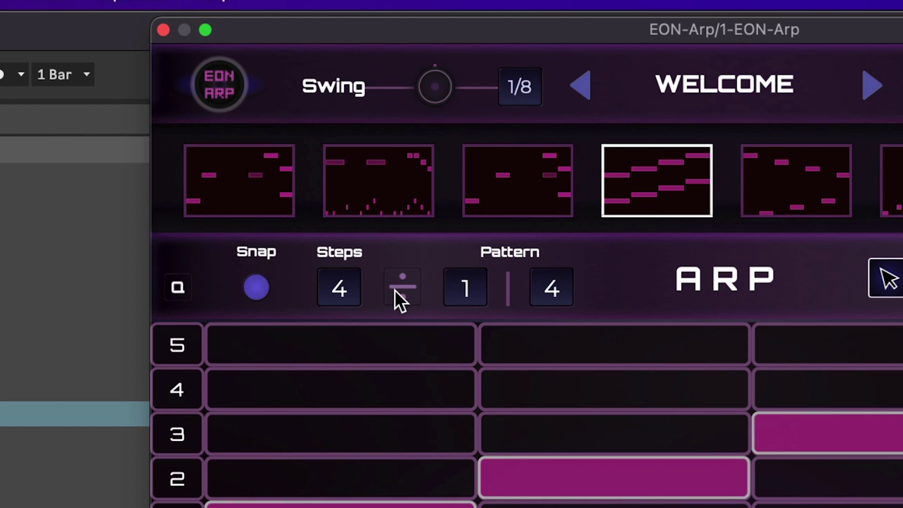
pyautogui.moveTo(550, 296); pyautogui.dragTo(573, 240)
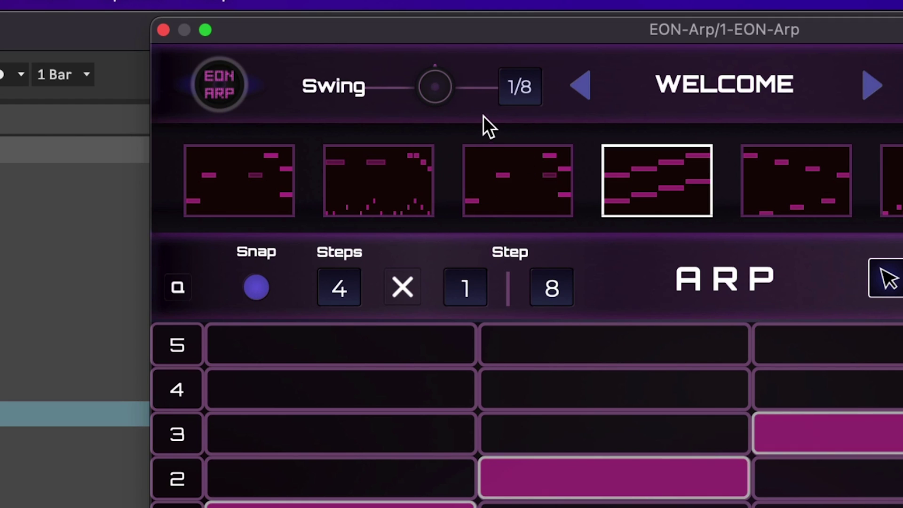
# Set the swing division to 1/4 and sweep the swing amount up and down.
pyautogui.click(527, 96)
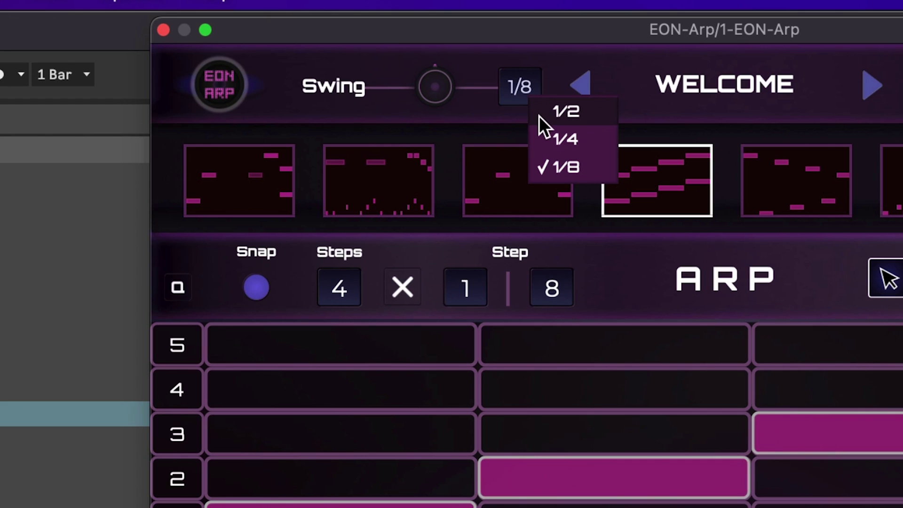
pyautogui.click(578, 137)
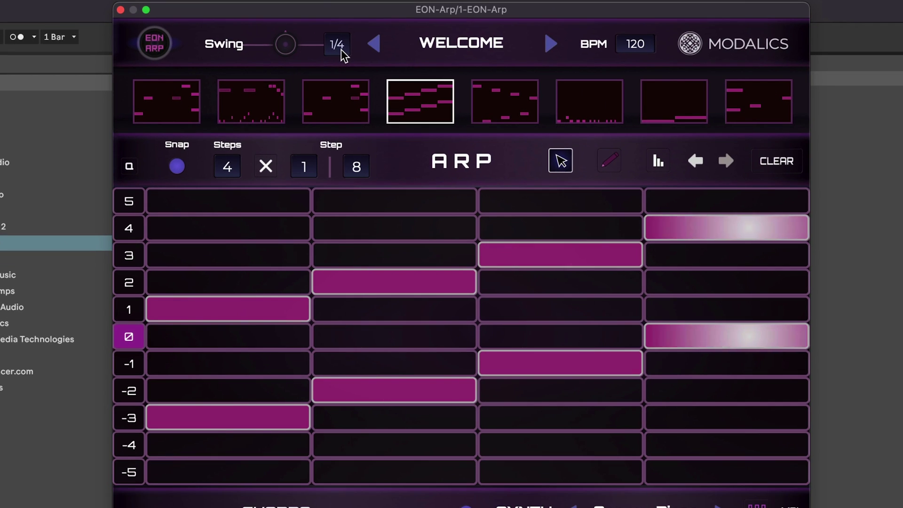
pyautogui.moveTo(283, 57); pyautogui.dragTo(296, 1)
pyautogui.moveTo(289, 37); pyautogui.dragTo(317, 167)
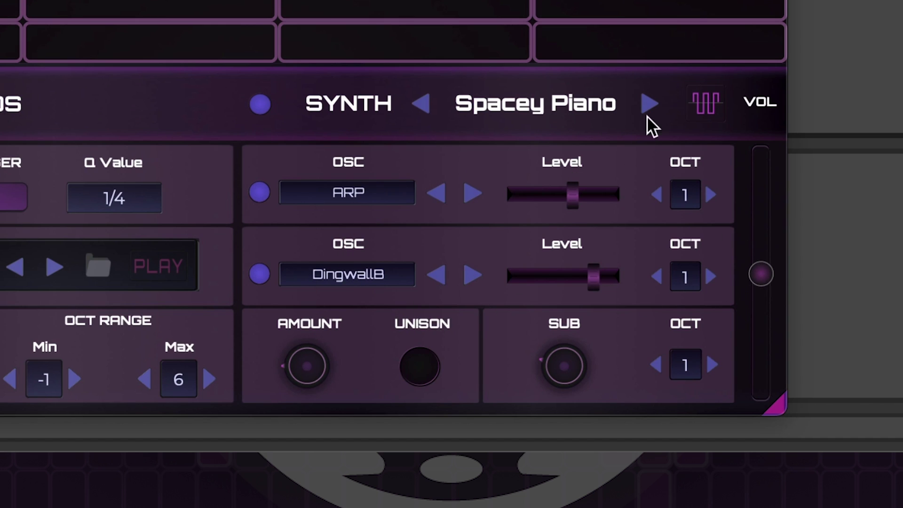
# Raise the synth filter's cutoff to maximum in the effect controls and return to the oscillator controls.
pyautogui.click(700, 105)
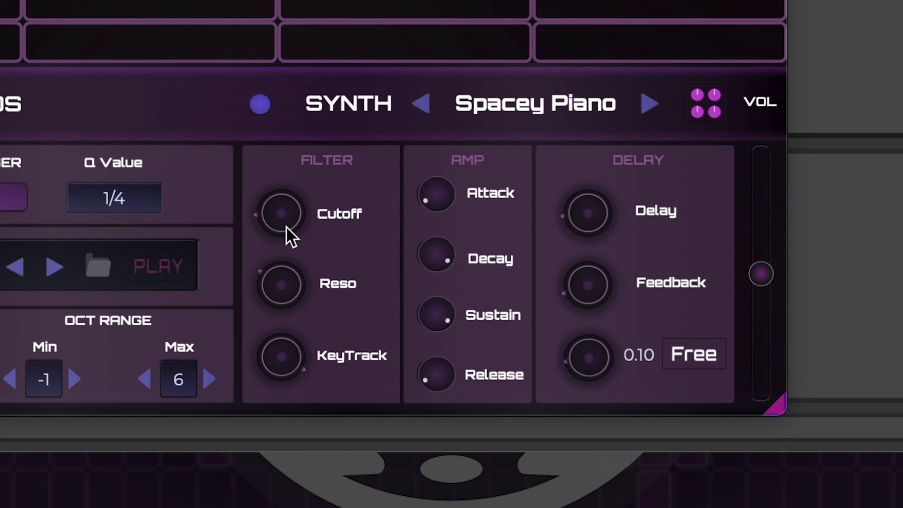
pyautogui.moveTo(286, 226); pyautogui.dragTo(269, 61)
pyautogui.click(704, 115)
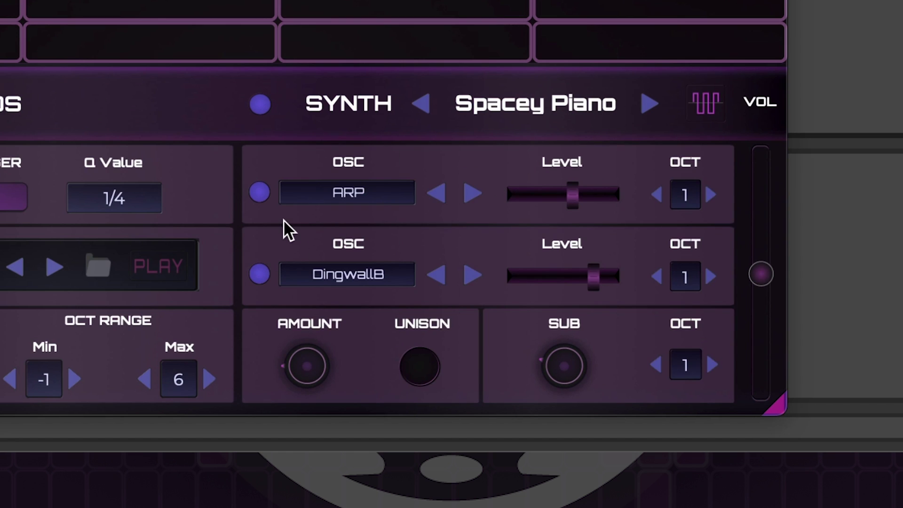
# Audition sounds for the first oscillator, including DingwallB, and settle on First.
pyautogui.click(469, 197)
pyautogui.click(470, 198)
pyautogui.click(468, 197)
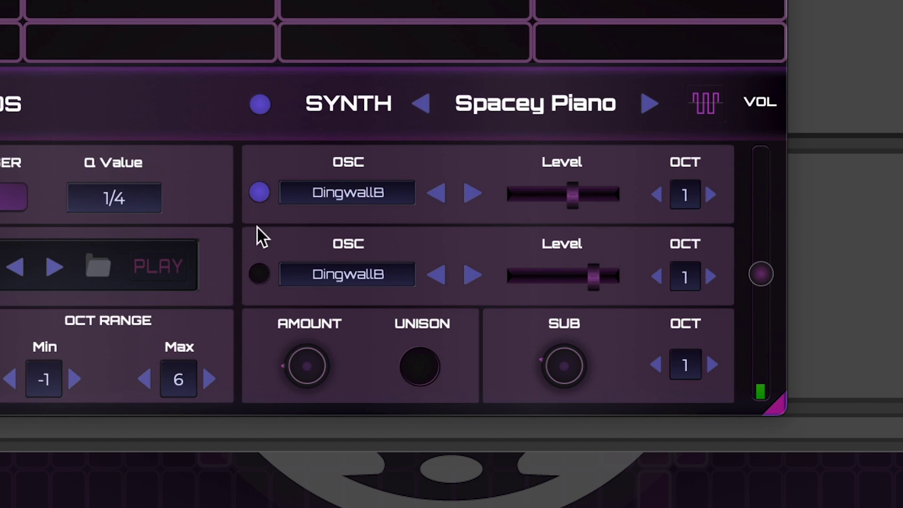
pyautogui.click(473, 197)
pyautogui.click(473, 195)
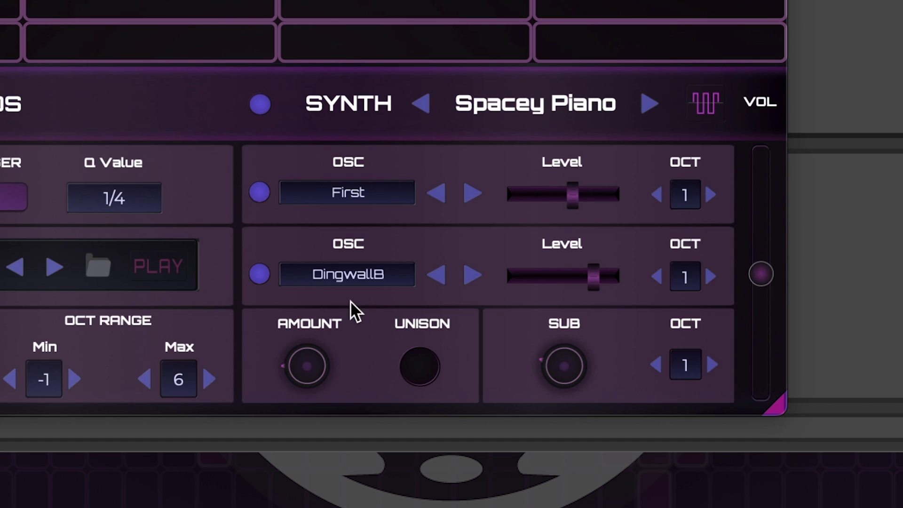
# Turn off both oscillators, raise the sub level slightly and set the sub octave to 0.
pyautogui.click(259, 274)
pyautogui.click(259, 193)
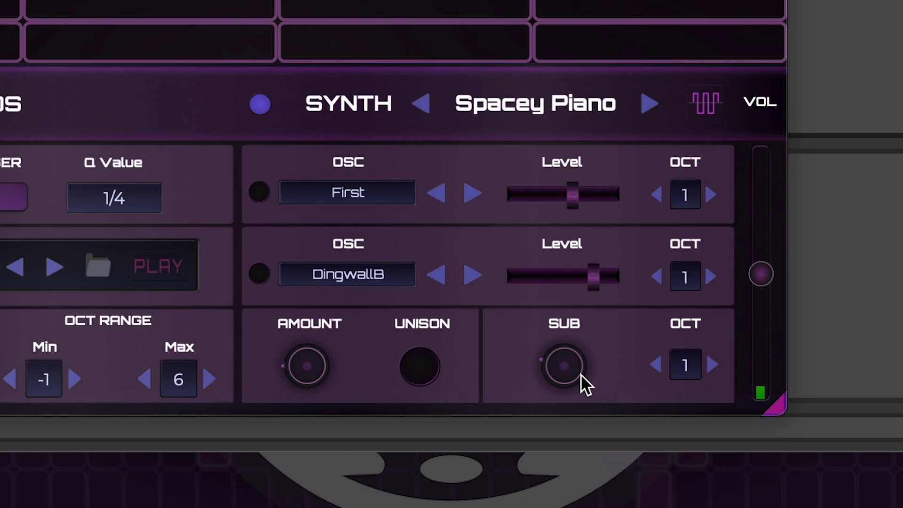
pyautogui.moveTo(585, 379); pyautogui.dragTo(566, 354)
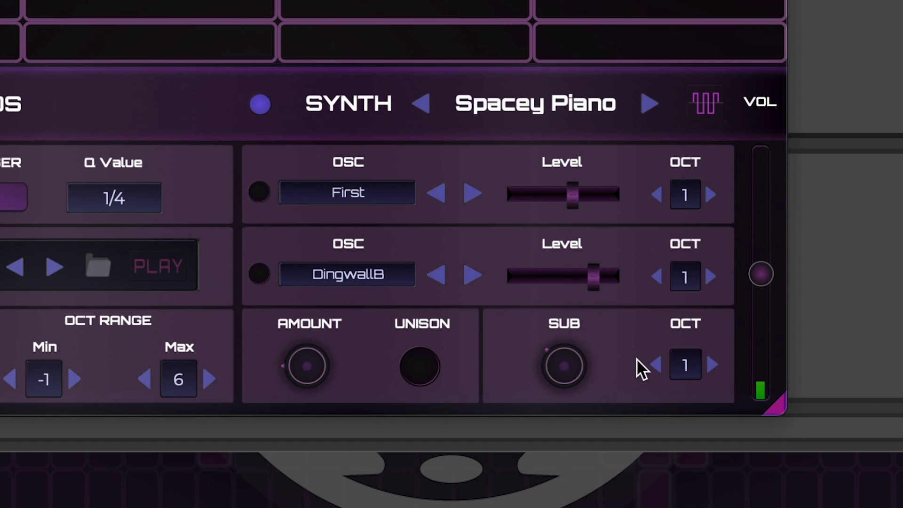
pyautogui.click(657, 370)
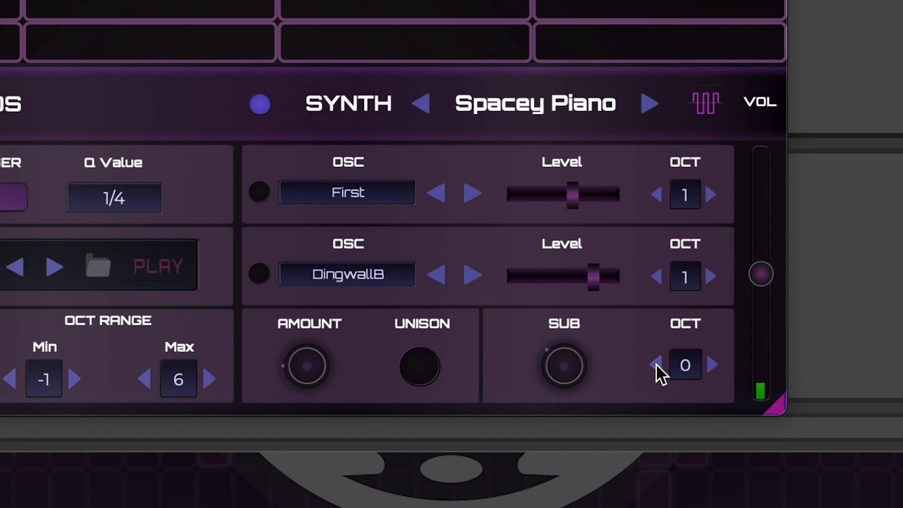
# Turn both oscillators back on, set the sub octave to -1, and adjust the sub level to slightly below its midpoint.
pyautogui.click(259, 193)
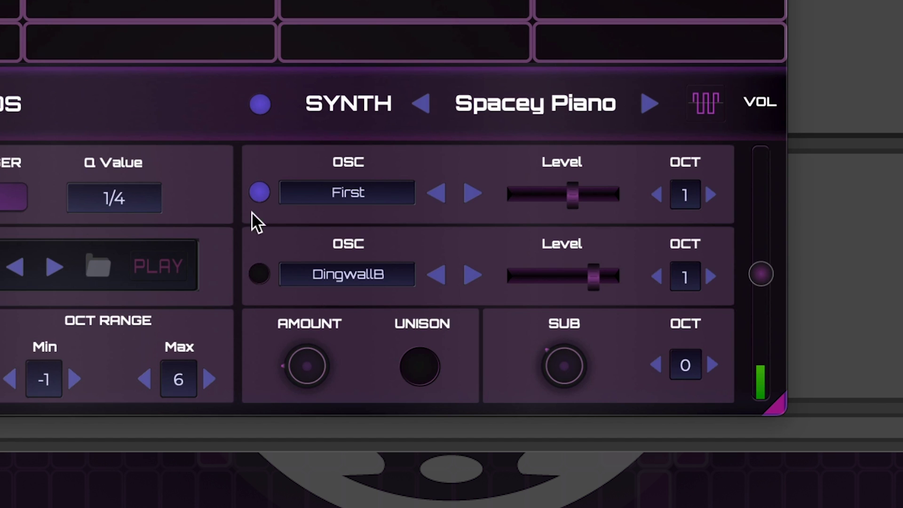
pyautogui.click(259, 274)
pyautogui.moveTo(557, 348); pyautogui.dragTo(548, 303)
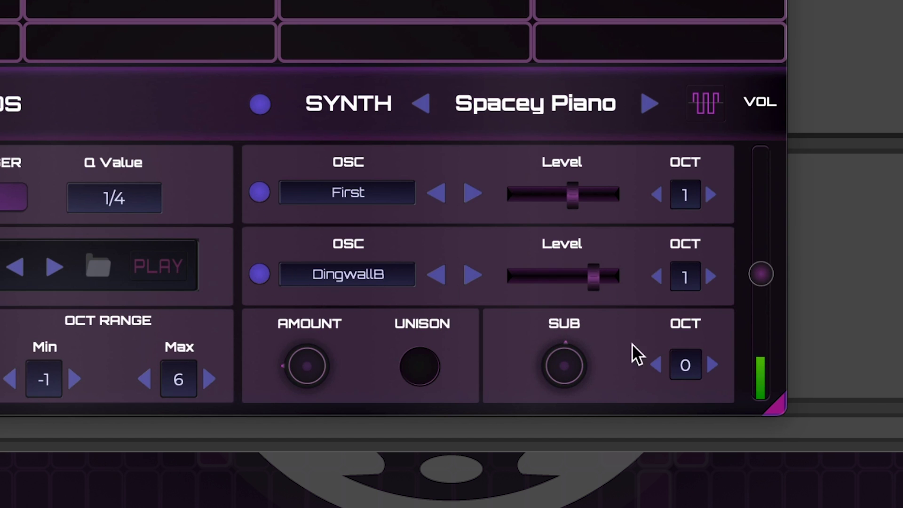
pyautogui.click(657, 366)
pyautogui.moveTo(572, 372); pyautogui.dragTo(569, 298)
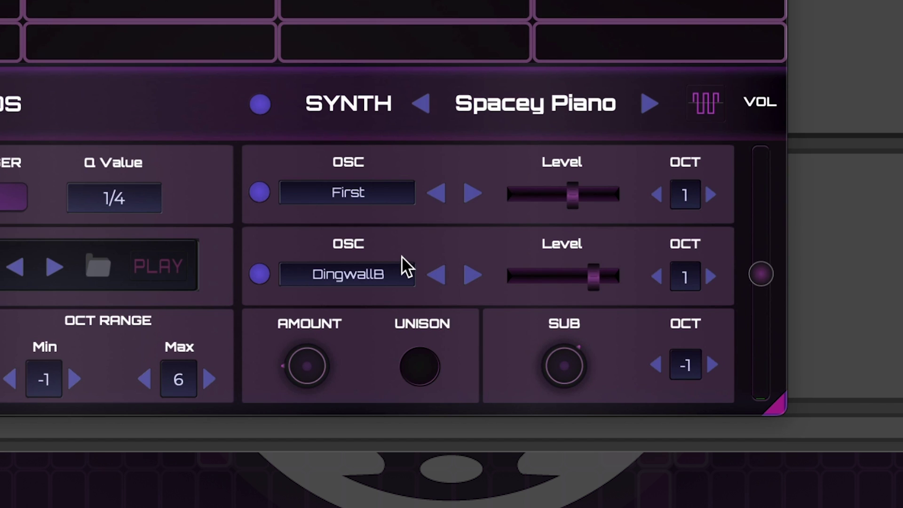
pyautogui.moveTo(588, 375); pyautogui.dragTo(560, 449)
# Enable unison on the synth and raise its amount well past the midpoint.
pyautogui.click(426, 375)
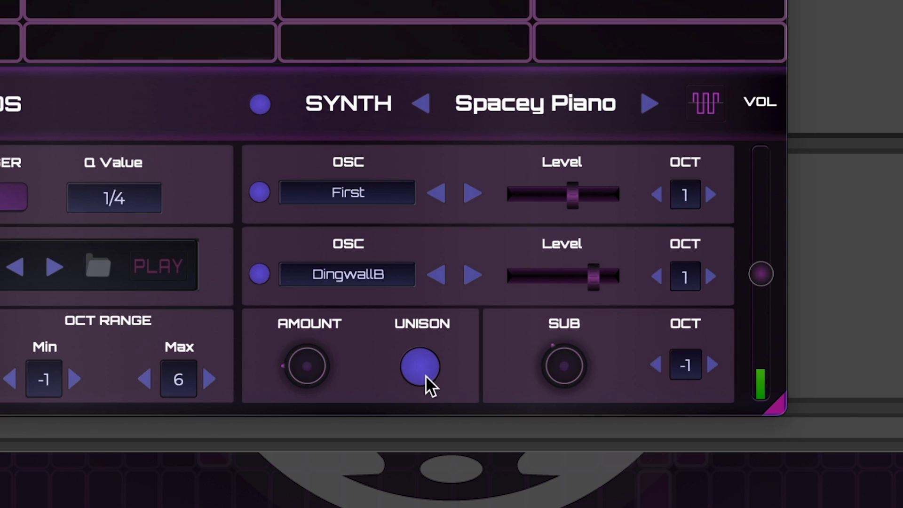
pyautogui.moveTo(320, 372); pyautogui.dragTo(316, 197)
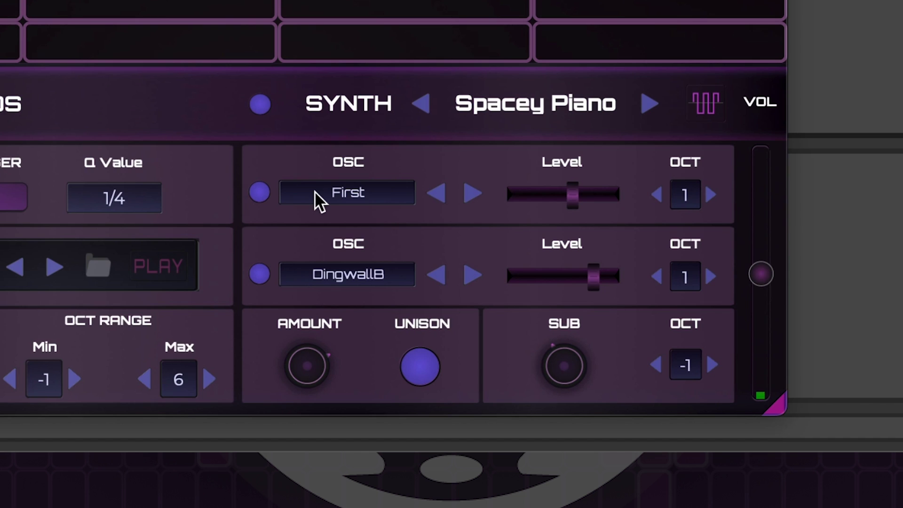
# Lower the synth's filter cutoff, readjust the swing amount, and raise the filter resonance slightly.
pyautogui.click(695, 93)
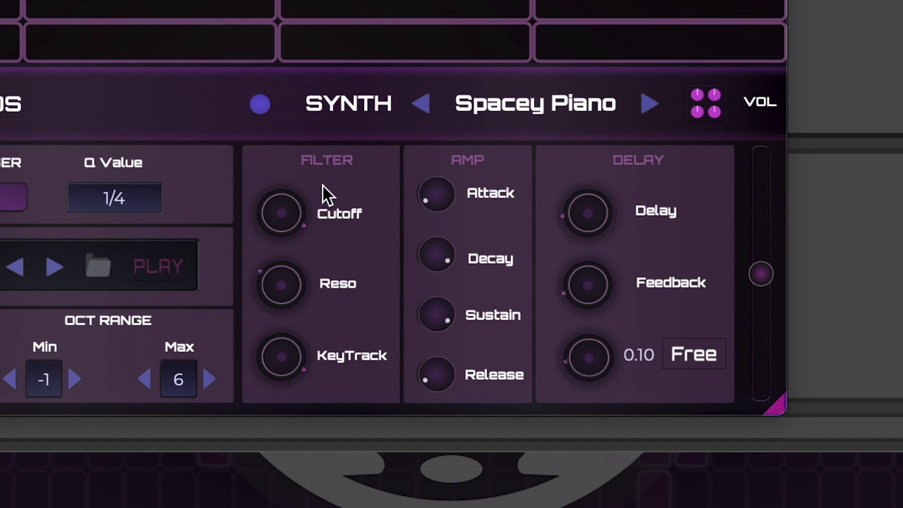
pyautogui.moveTo(278, 224); pyautogui.dragTo(268, 475)
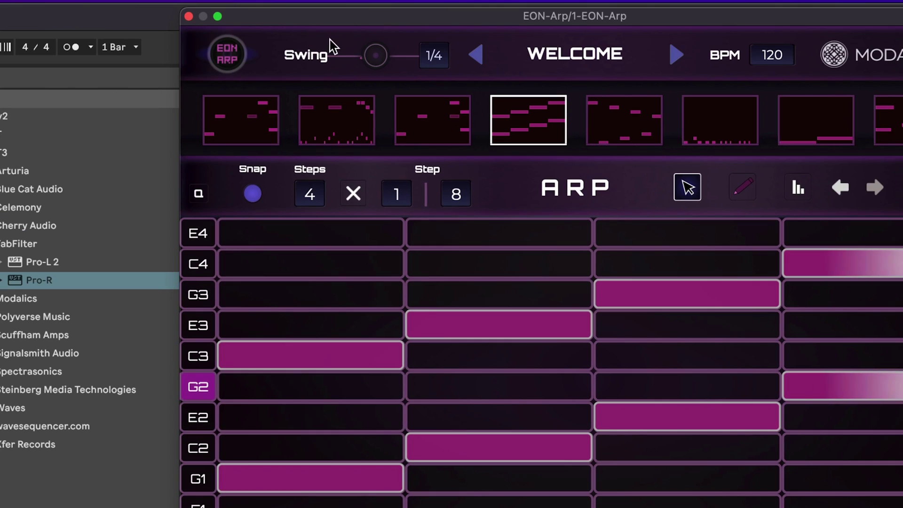
pyautogui.moveTo(375, 47); pyautogui.dragTo(375, 52)
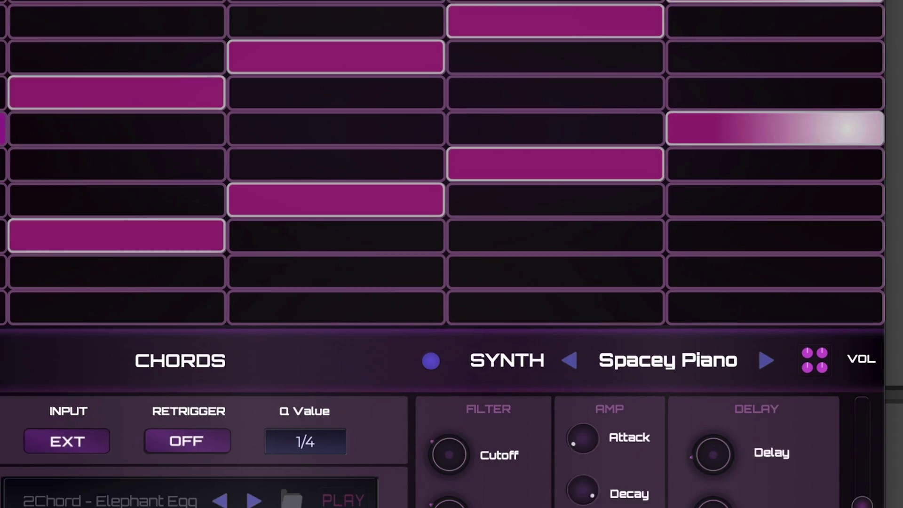
pyautogui.moveTo(446, 507); pyautogui.dragTo(419, 442)
pyautogui.moveTo(242, 281); pyautogui.dragTo(242, 282)
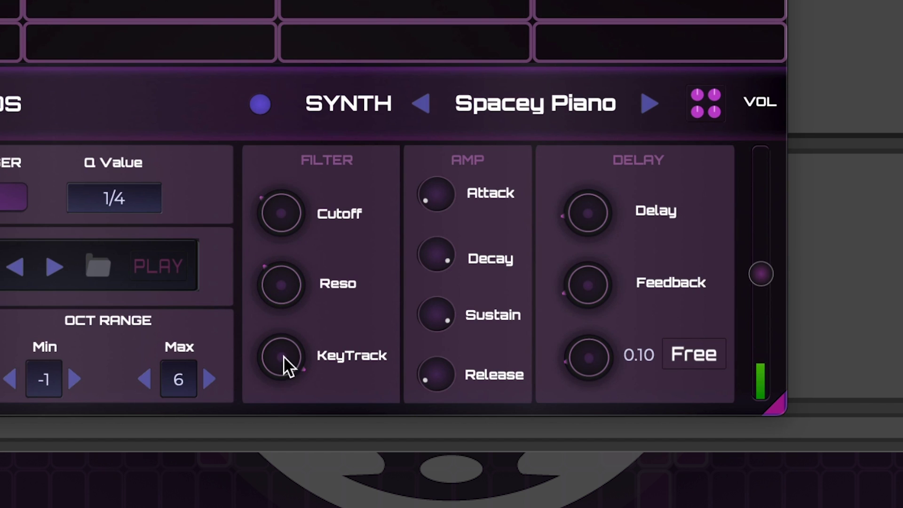
# Try an amp attack of about 0.22 and return it to minimum.
pyautogui.moveTo(438, 202); pyautogui.dragTo(425, 134)
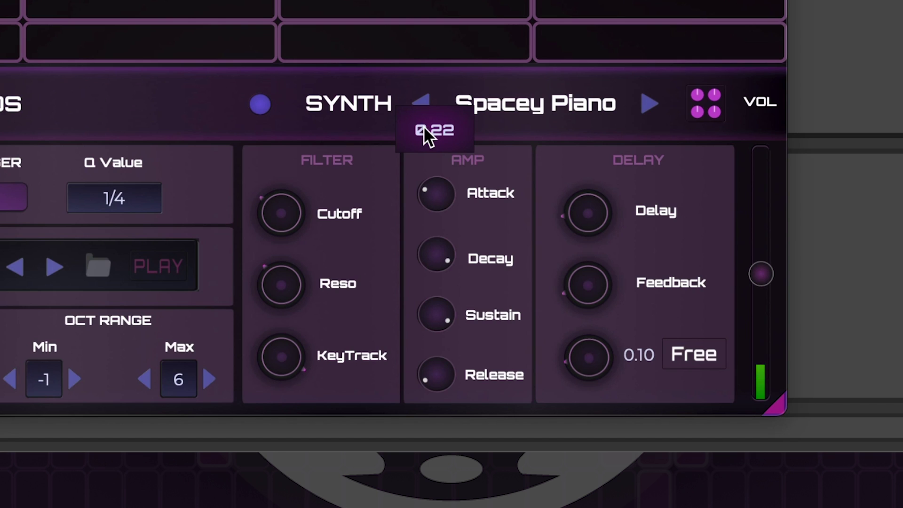
pyautogui.moveTo(423, 126); pyautogui.dragTo(422, 188)
# Raise the delay amount to about 0.39 and switch the delay time from Free to Sync.
pyautogui.moveTo(587, 211); pyautogui.dragTo(575, 121)
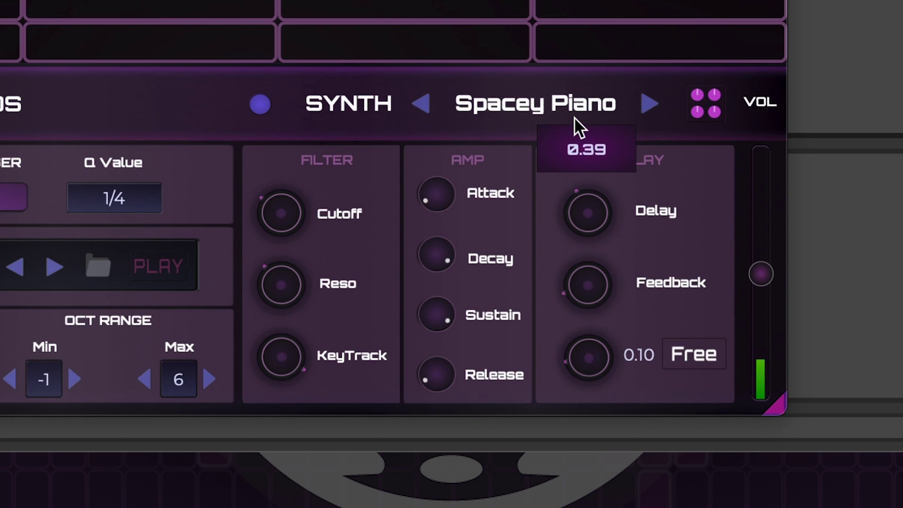
pyautogui.click(680, 353)
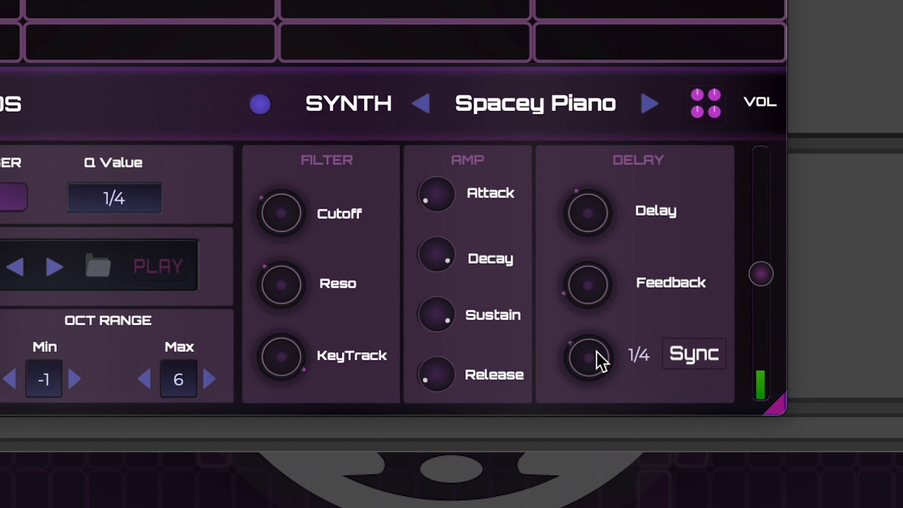
# Lower the synth's delay amount, switch off the plug-in's built-in synth, and close the EON-Arp window.
pyautogui.moveTo(580, 235); pyautogui.dragTo(578, 309)
pyautogui.click(260, 104)
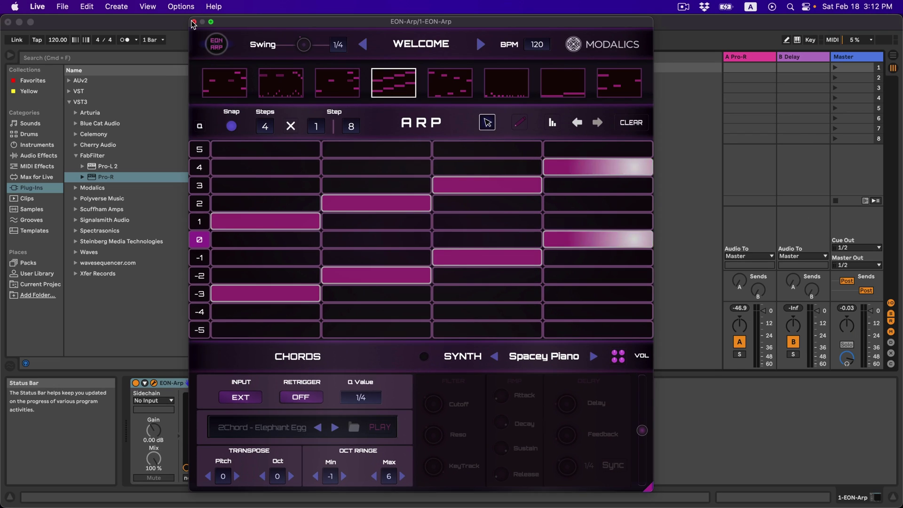
pyautogui.click(191, 21)
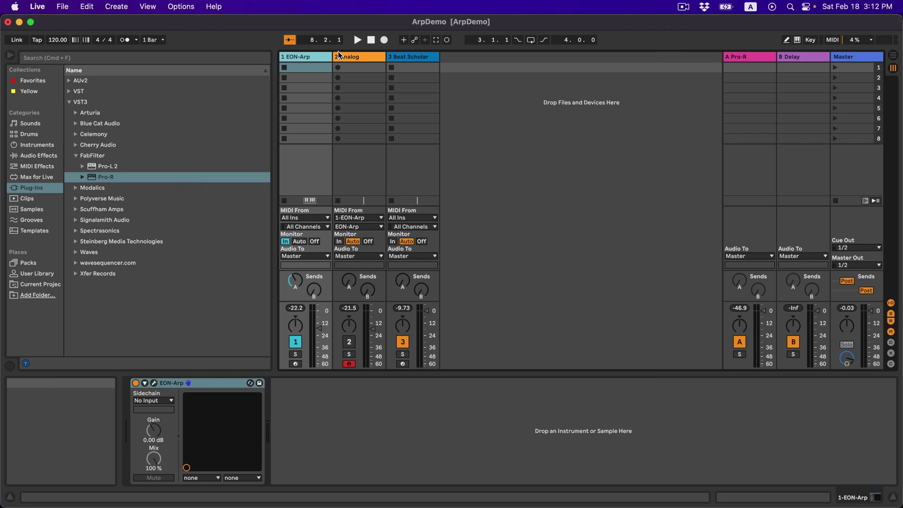
# Inspect the Analog track and its device, stop playback, and check the Arrangement view before returning to Session view.
pyautogui.click(360, 57)
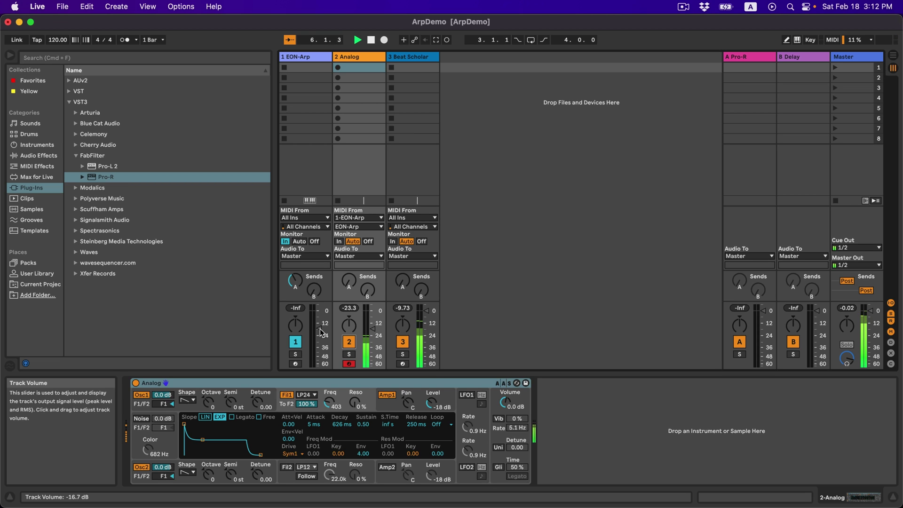
pyautogui.press('space')
pyautogui.press('Tab')
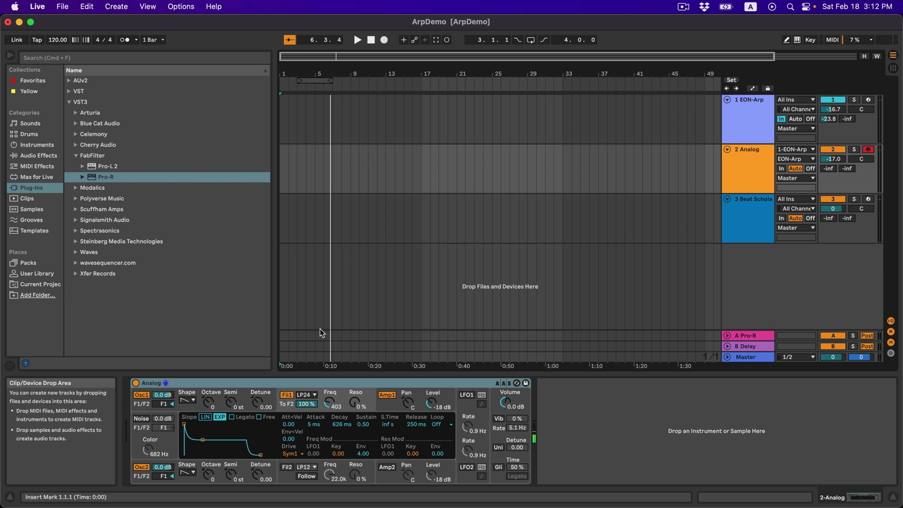
pyautogui.press('Tab')
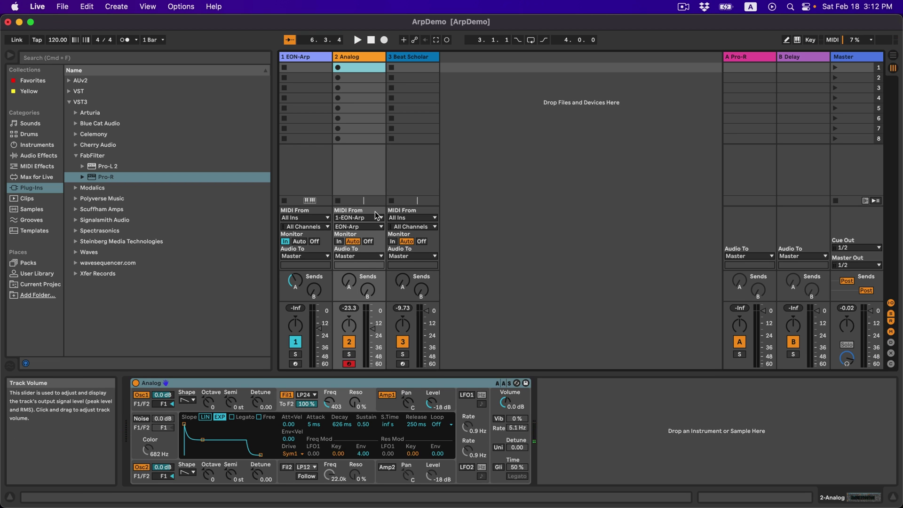
# Select the EON-Arp track and reopen its plug-in window.
pyautogui.click(292, 56)
pyautogui.click(154, 383)
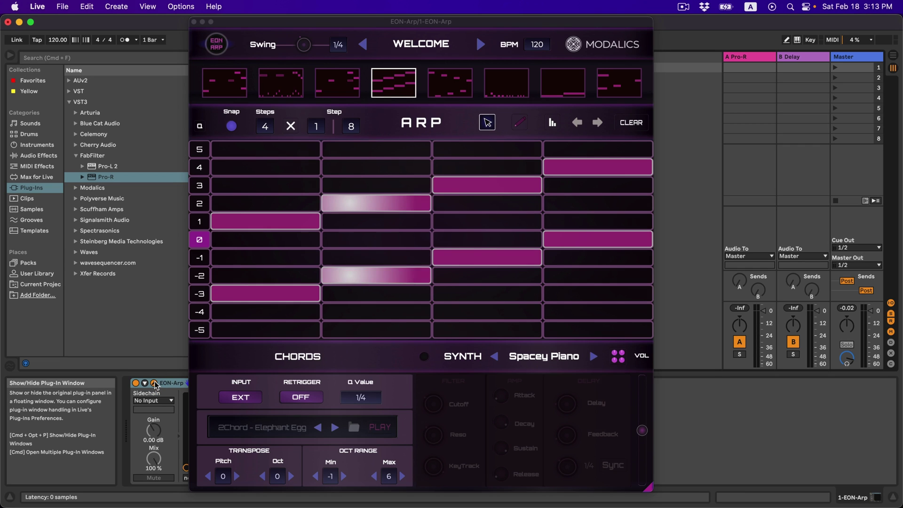